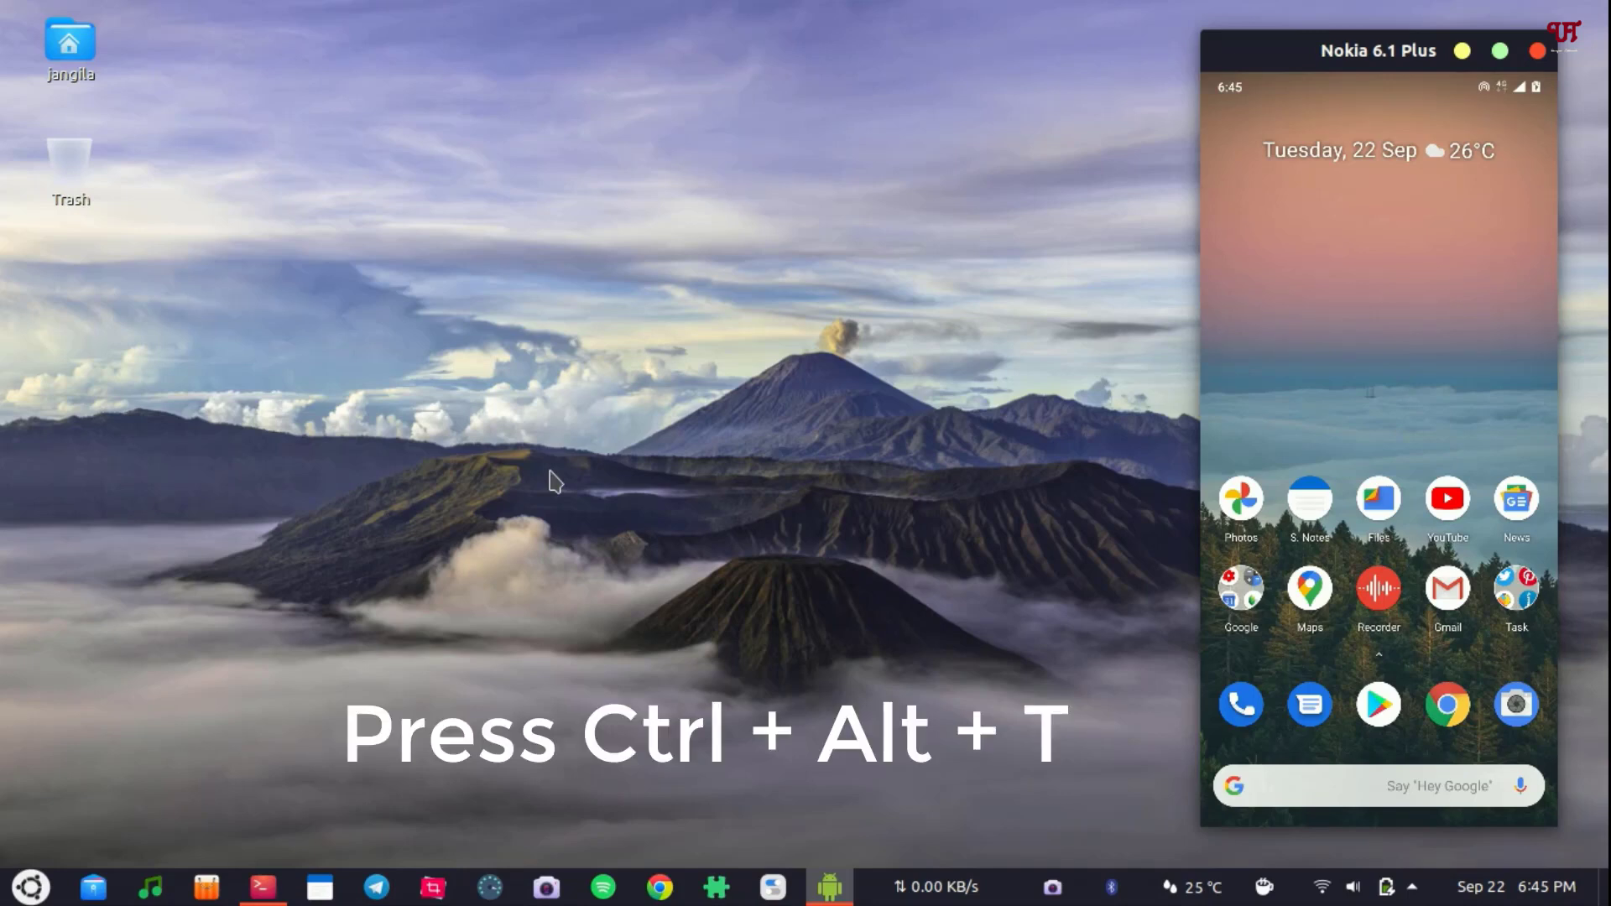
- Run 'sudo apt install blueman' in a terminal and enter the administrator password
key("ctrl+alt+t")
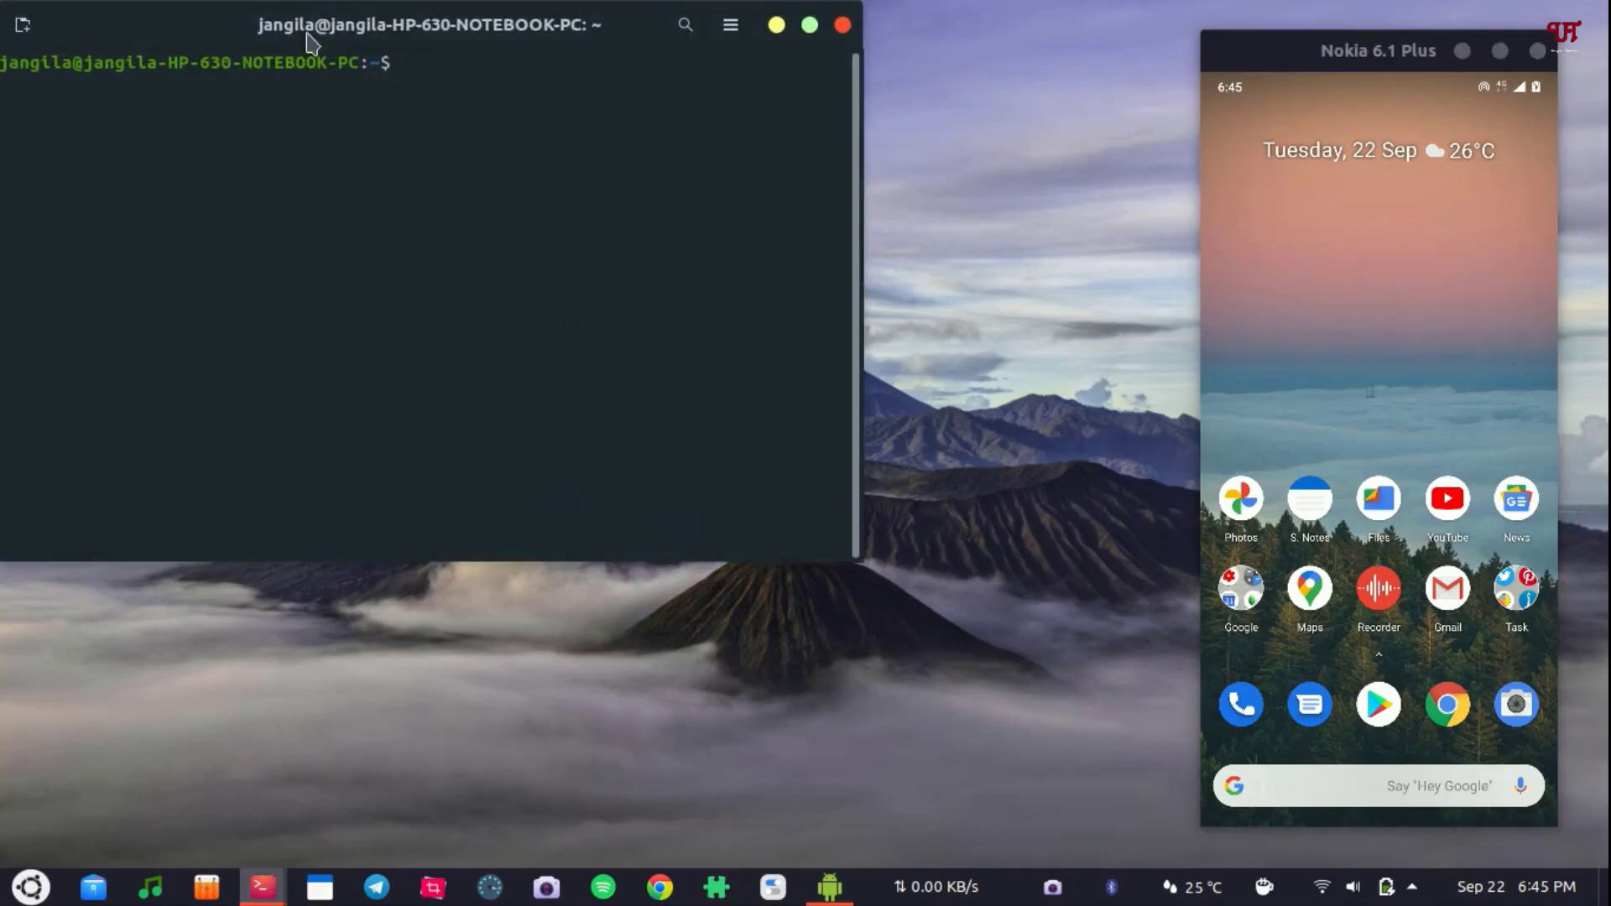
left_click_drag(287, 29, 460, 144)
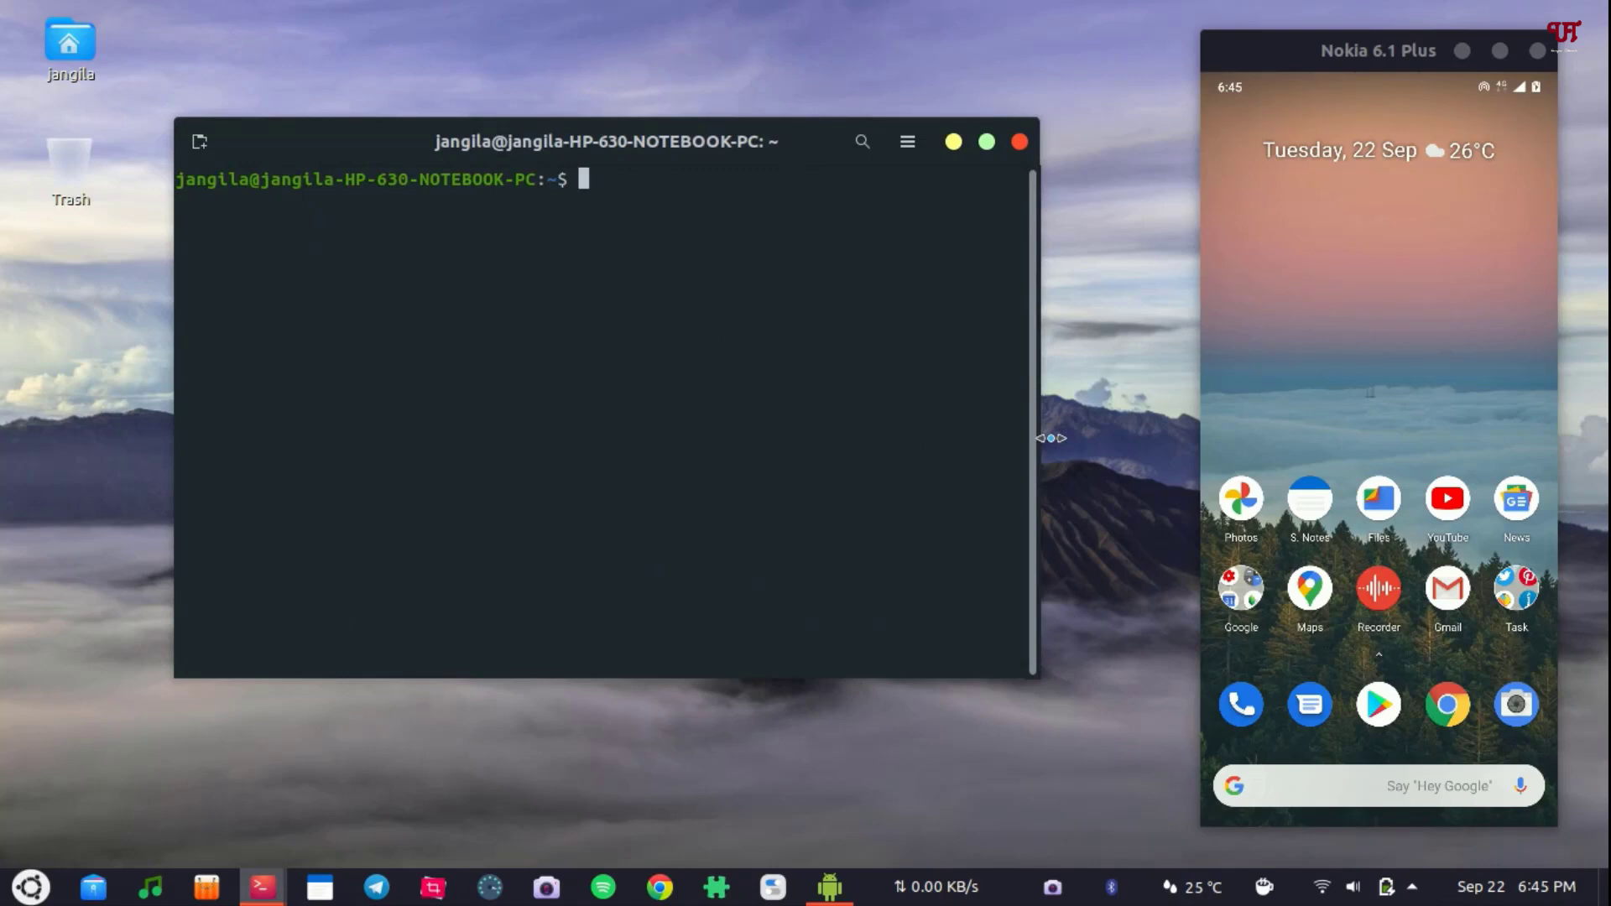
type("sud")
type("o apt ")
type("ins")
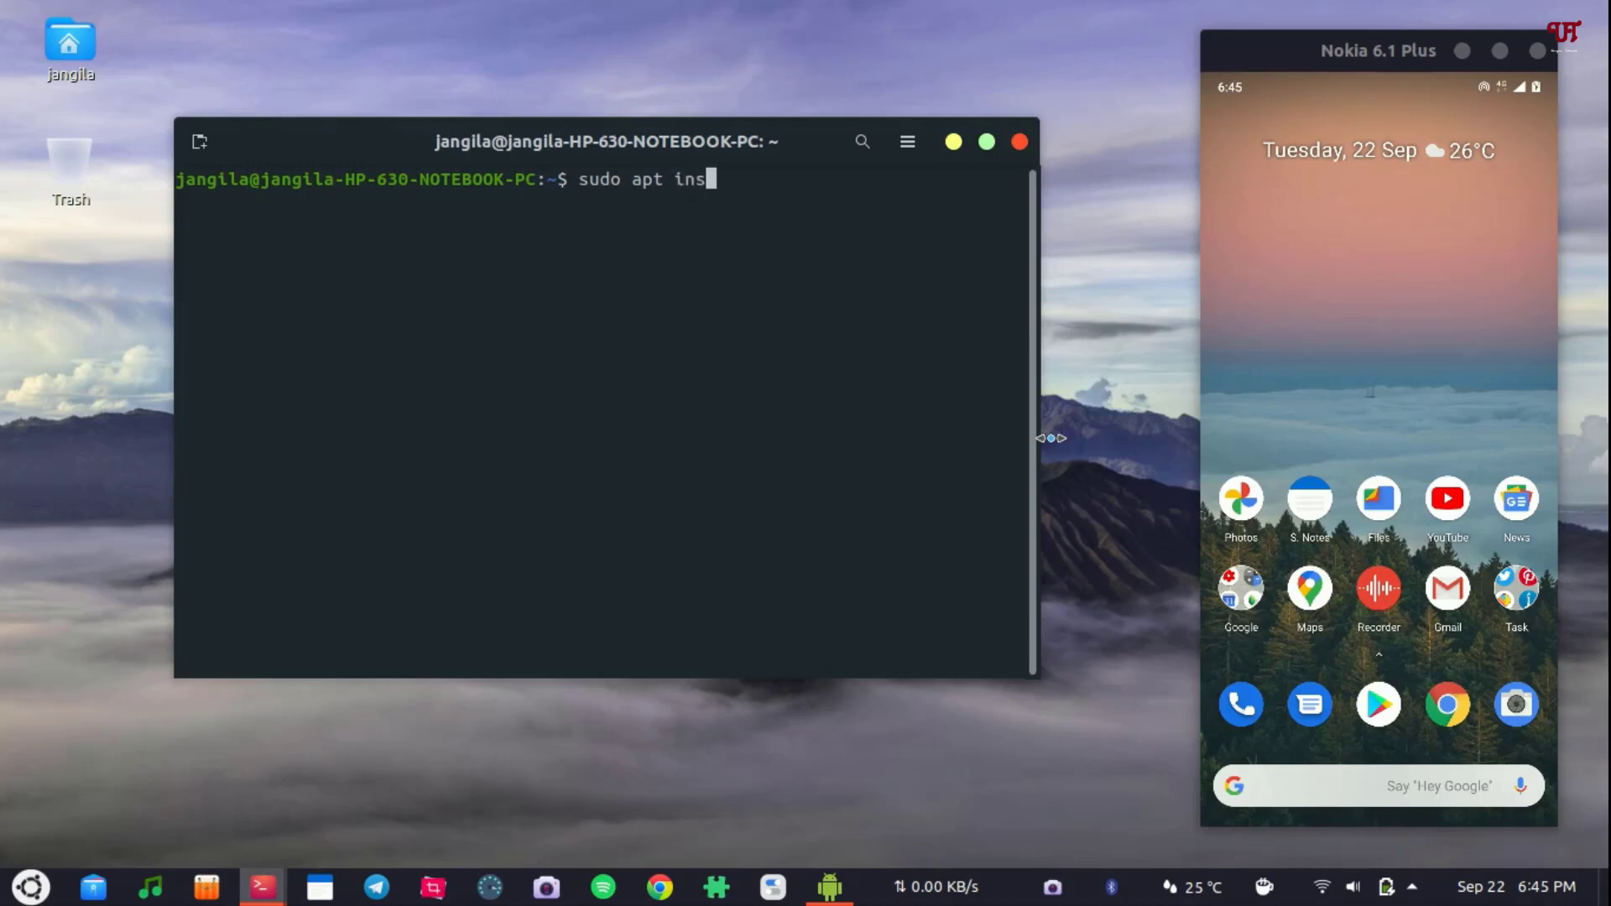
type("tall ")
type("blue")
type("man")
key("Return")
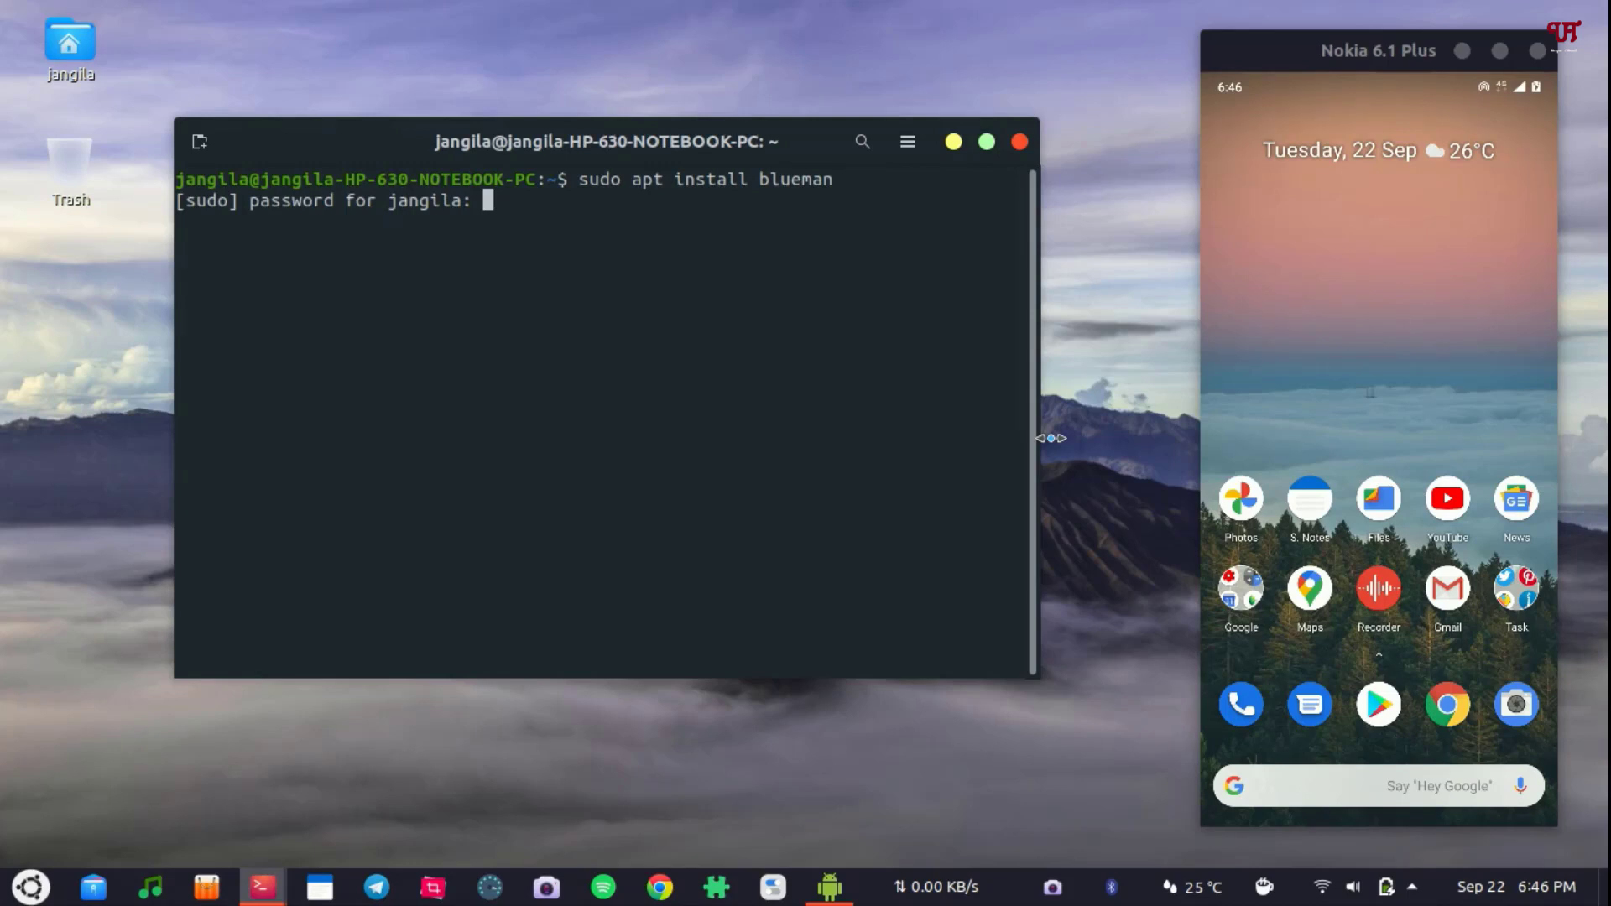
key("Return")
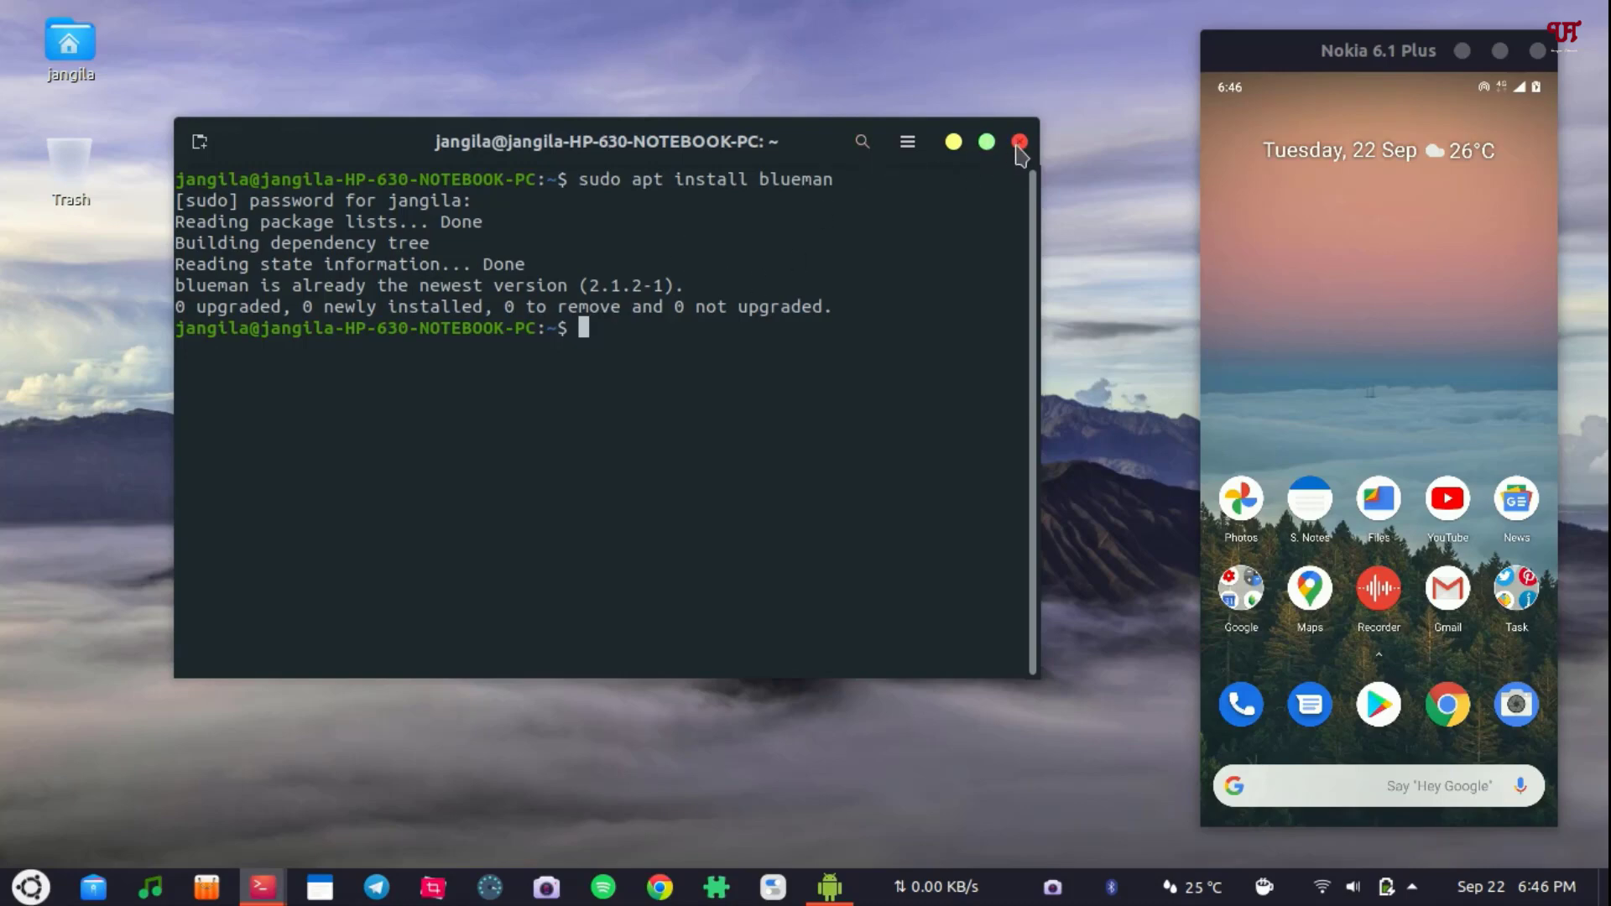
- Close the terminal and launch Bluetooth Manager from the launcher search for 'blue'
left_click(1020, 144)
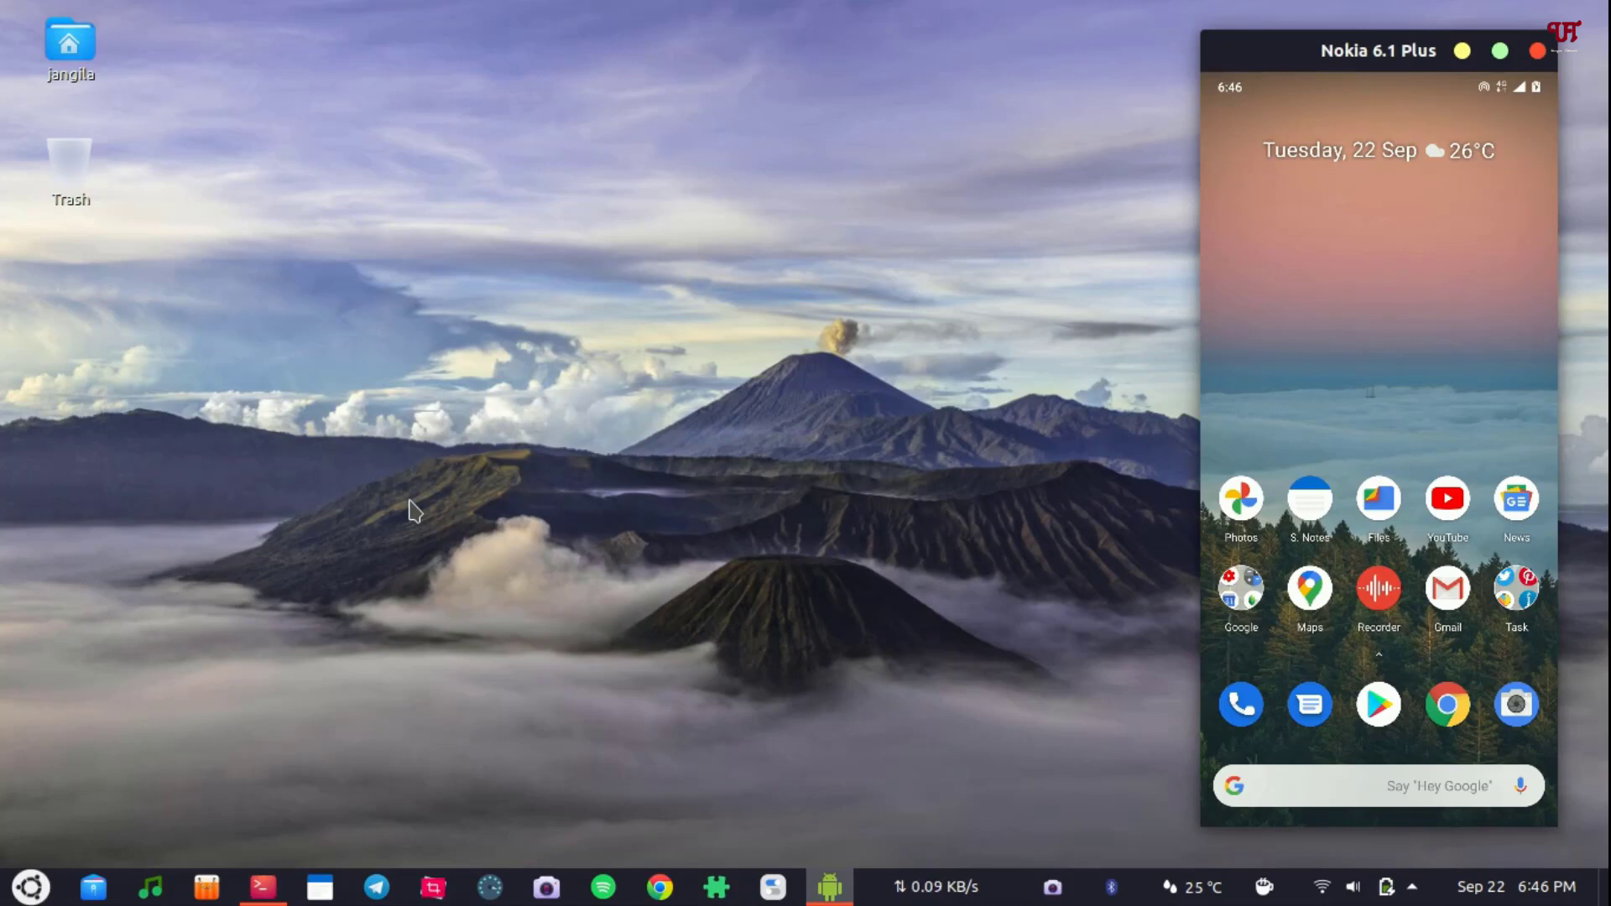
key("super")
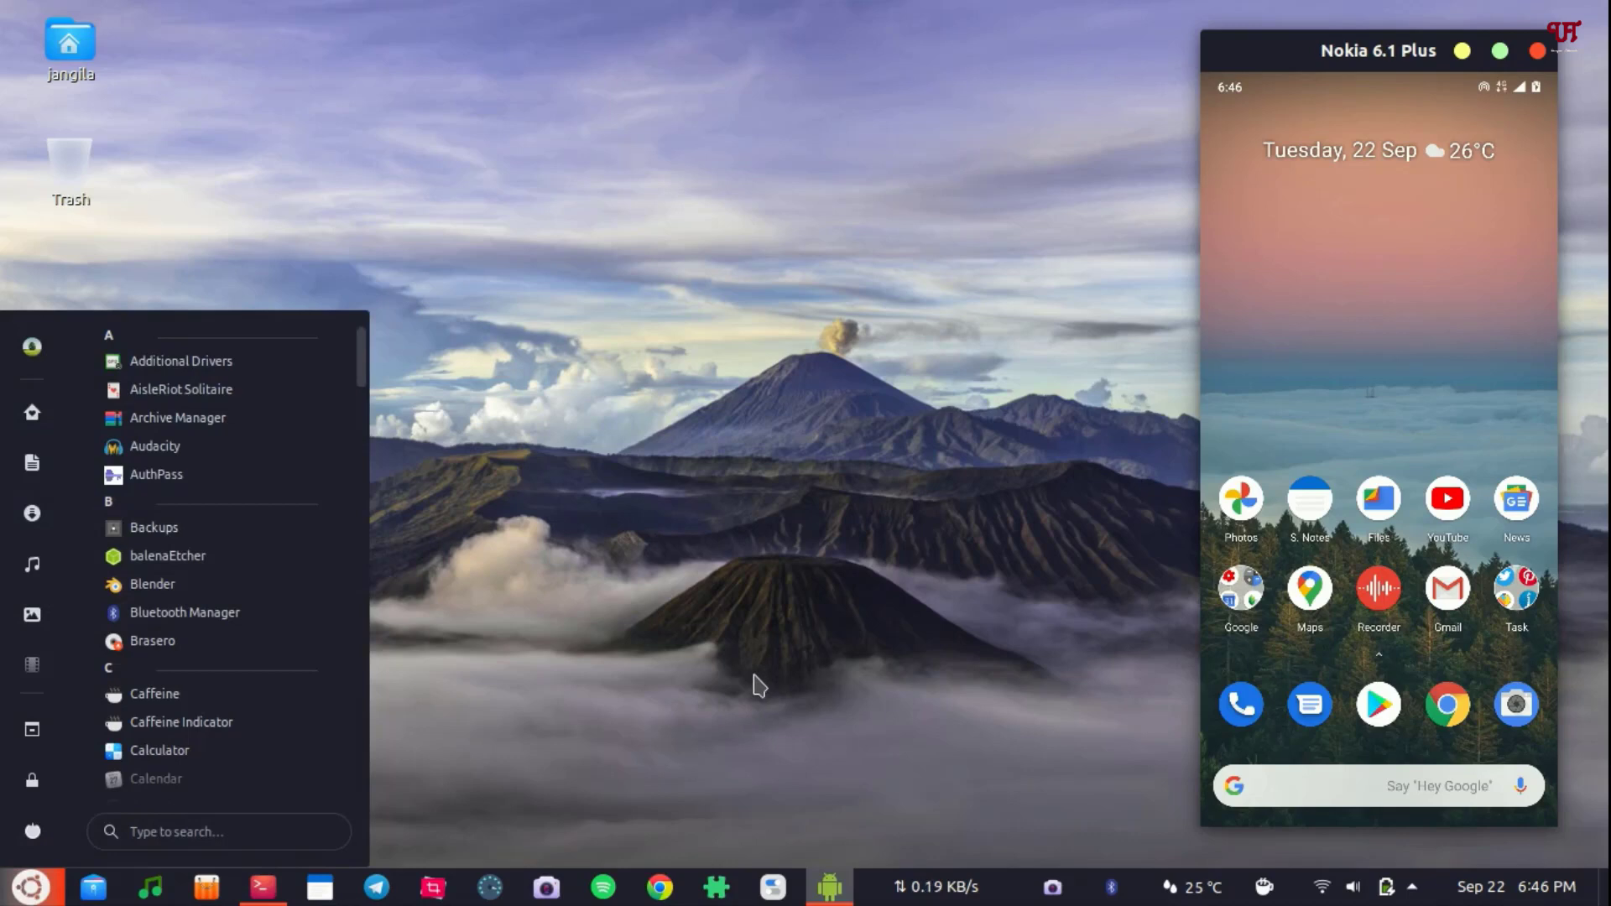
type("blue")
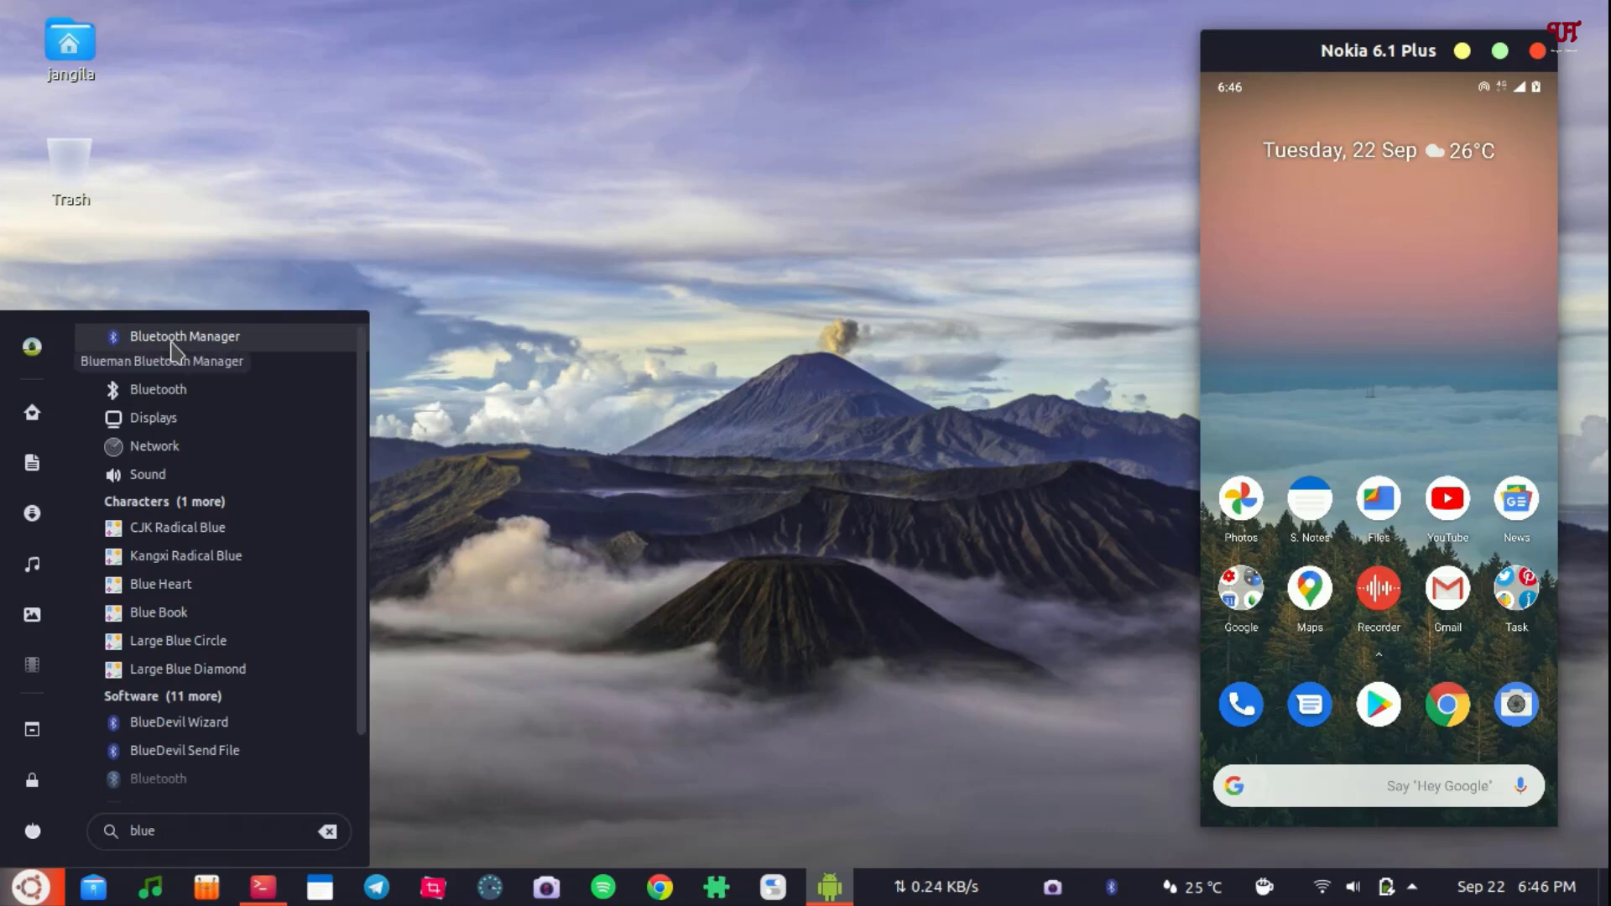
left_click(173, 344)
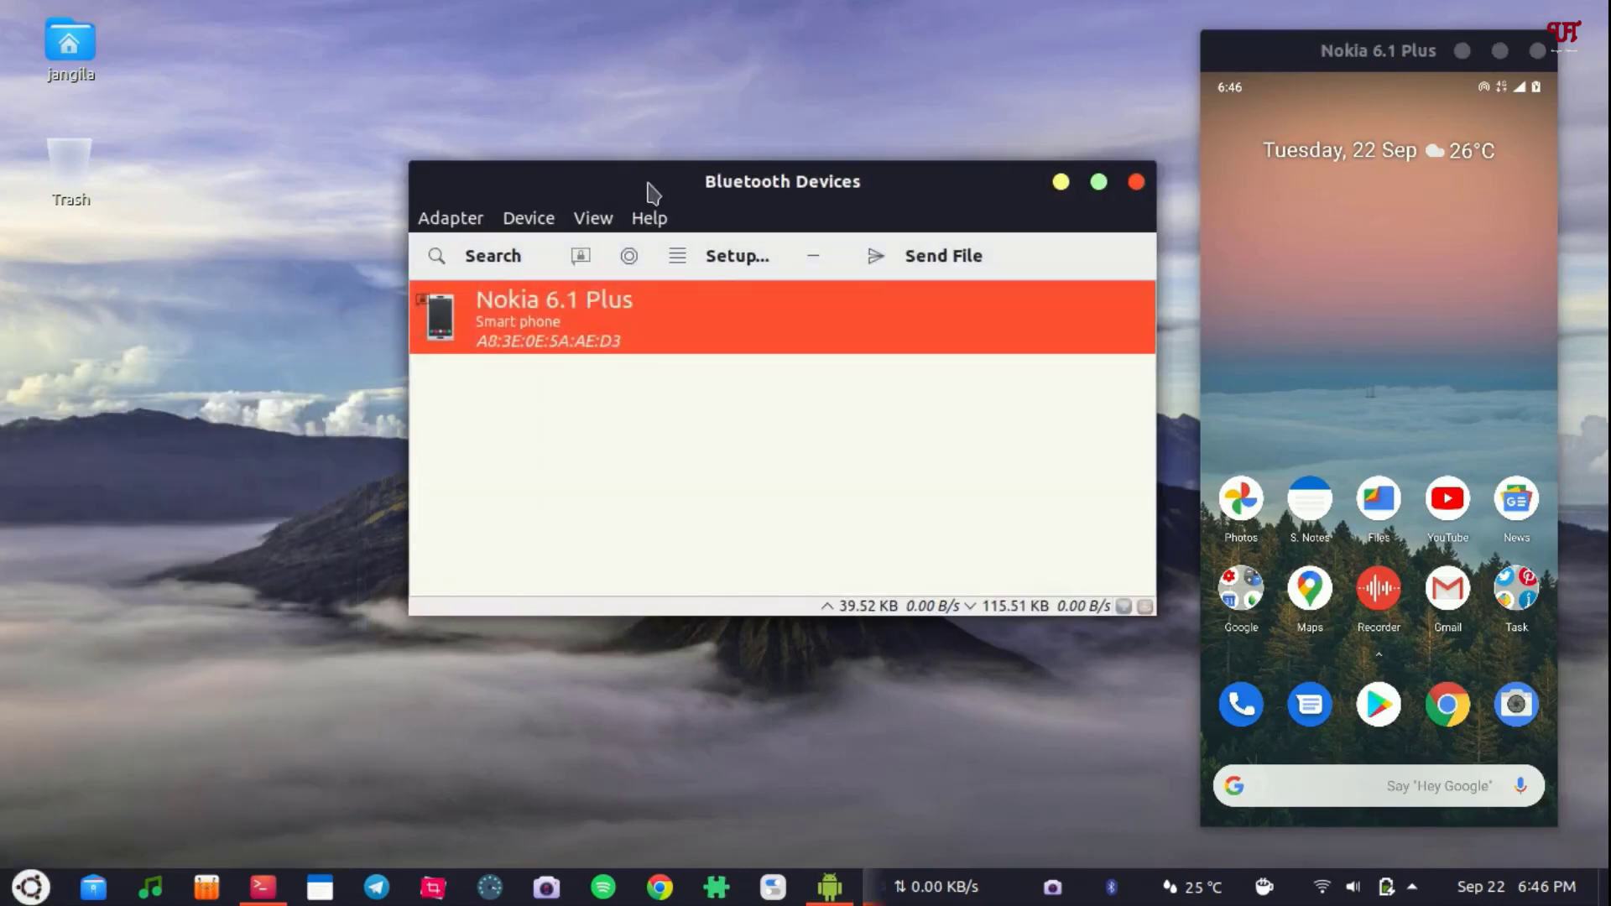
- Reposition the Bluetooth Devices window and share a wallpaper photo from the phone via Bluetooth
left_click_drag(652, 190, 478, 185)
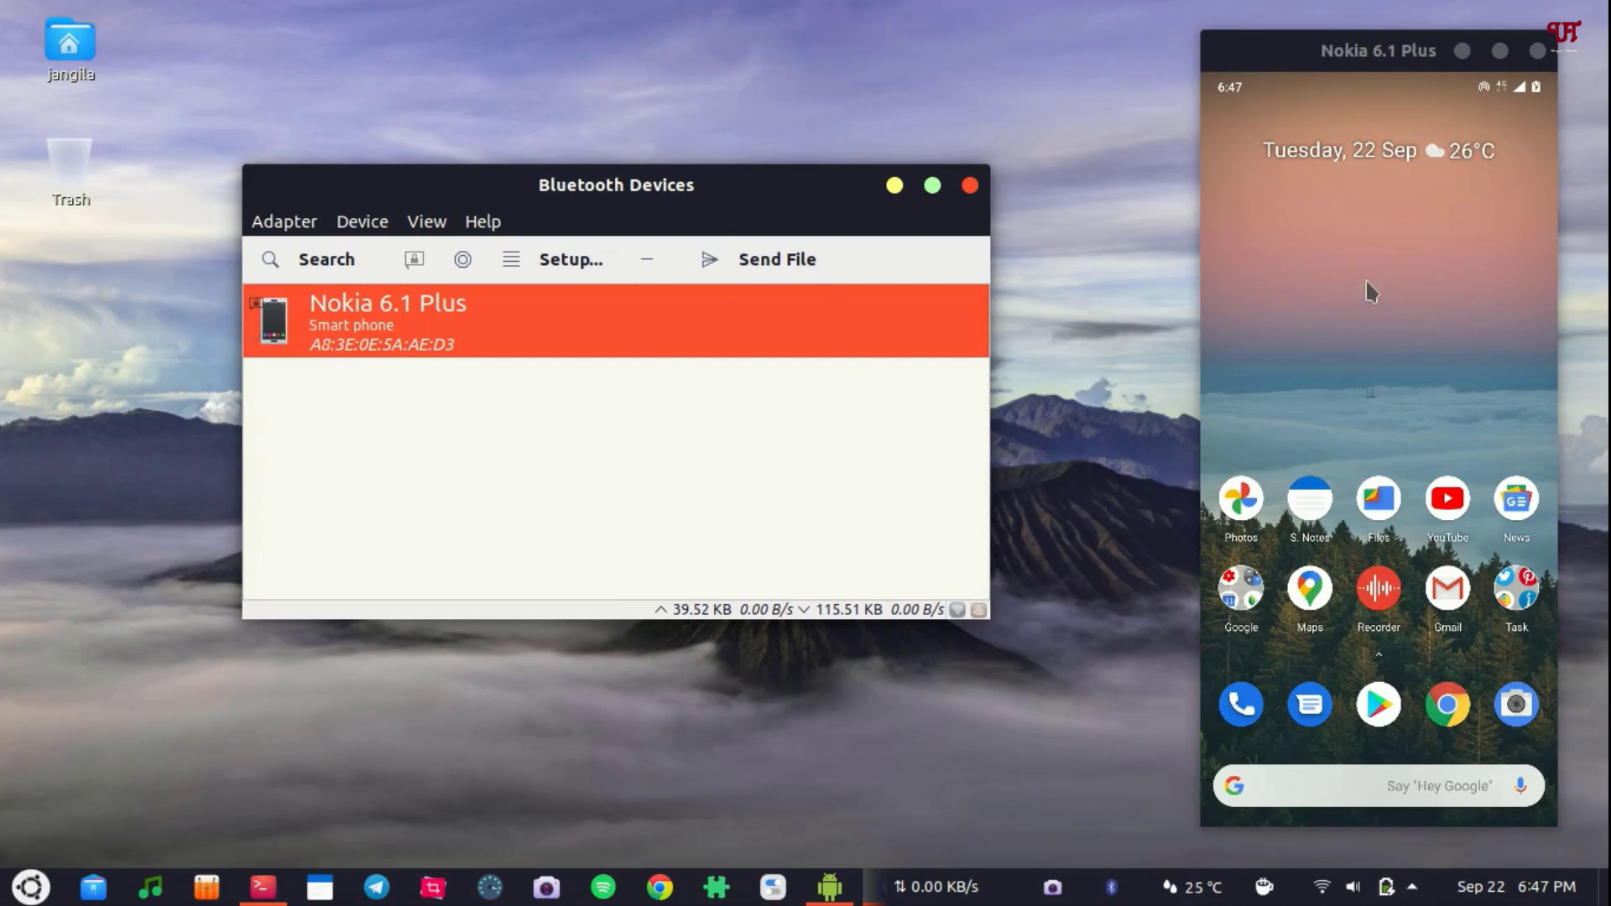
left_click_drag(1368, 292, 1254, 320)
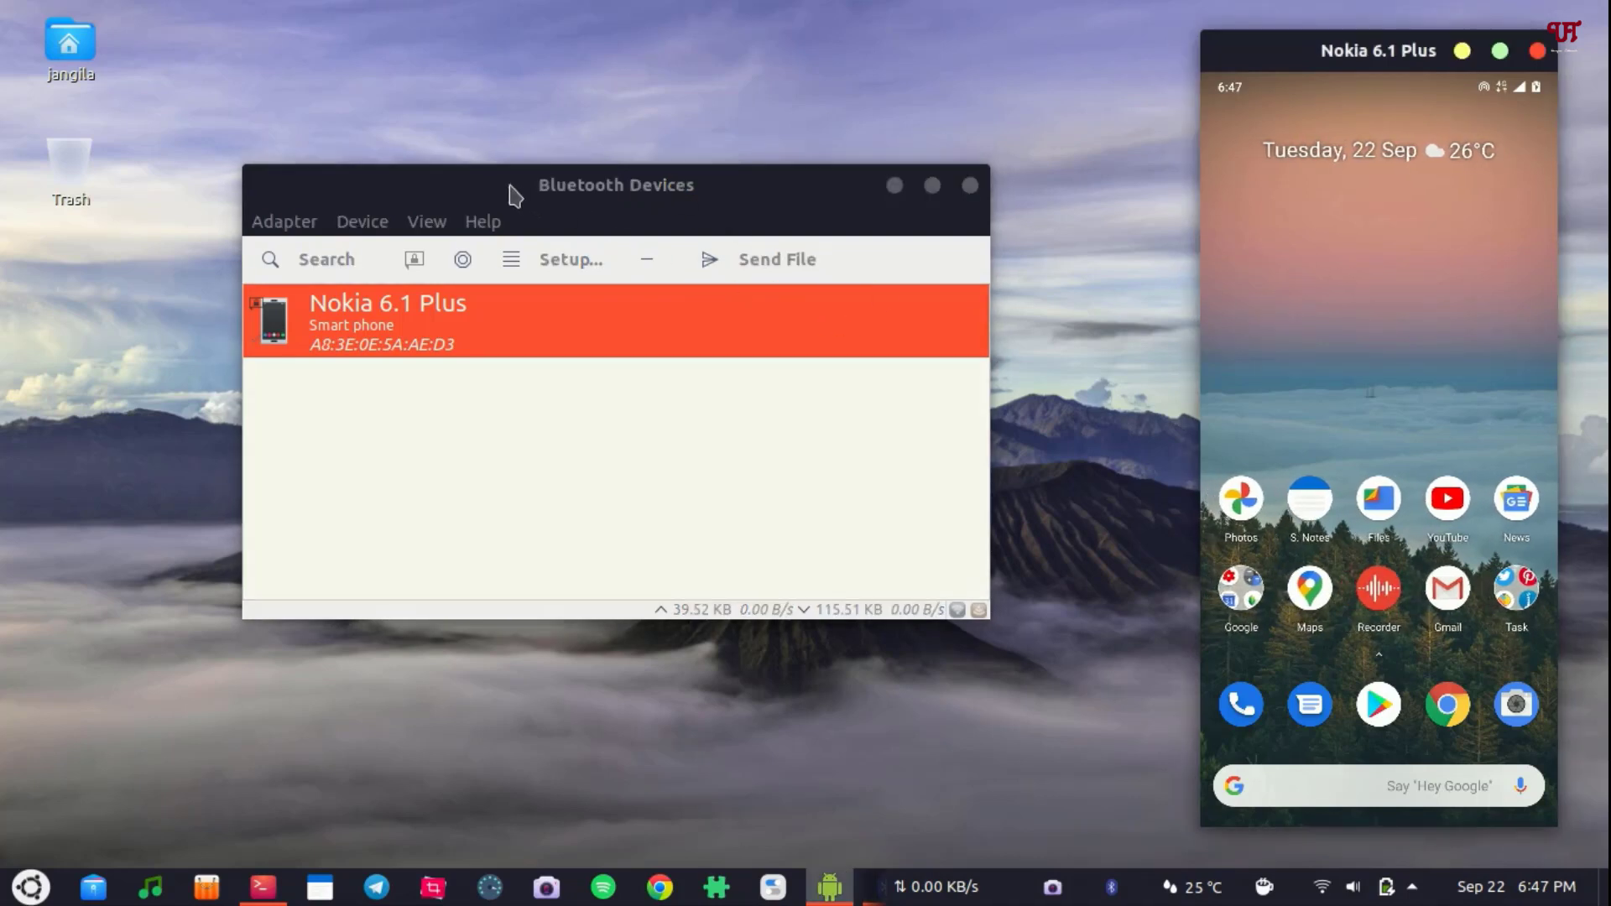
left_click_drag(510, 189, 535, 185)
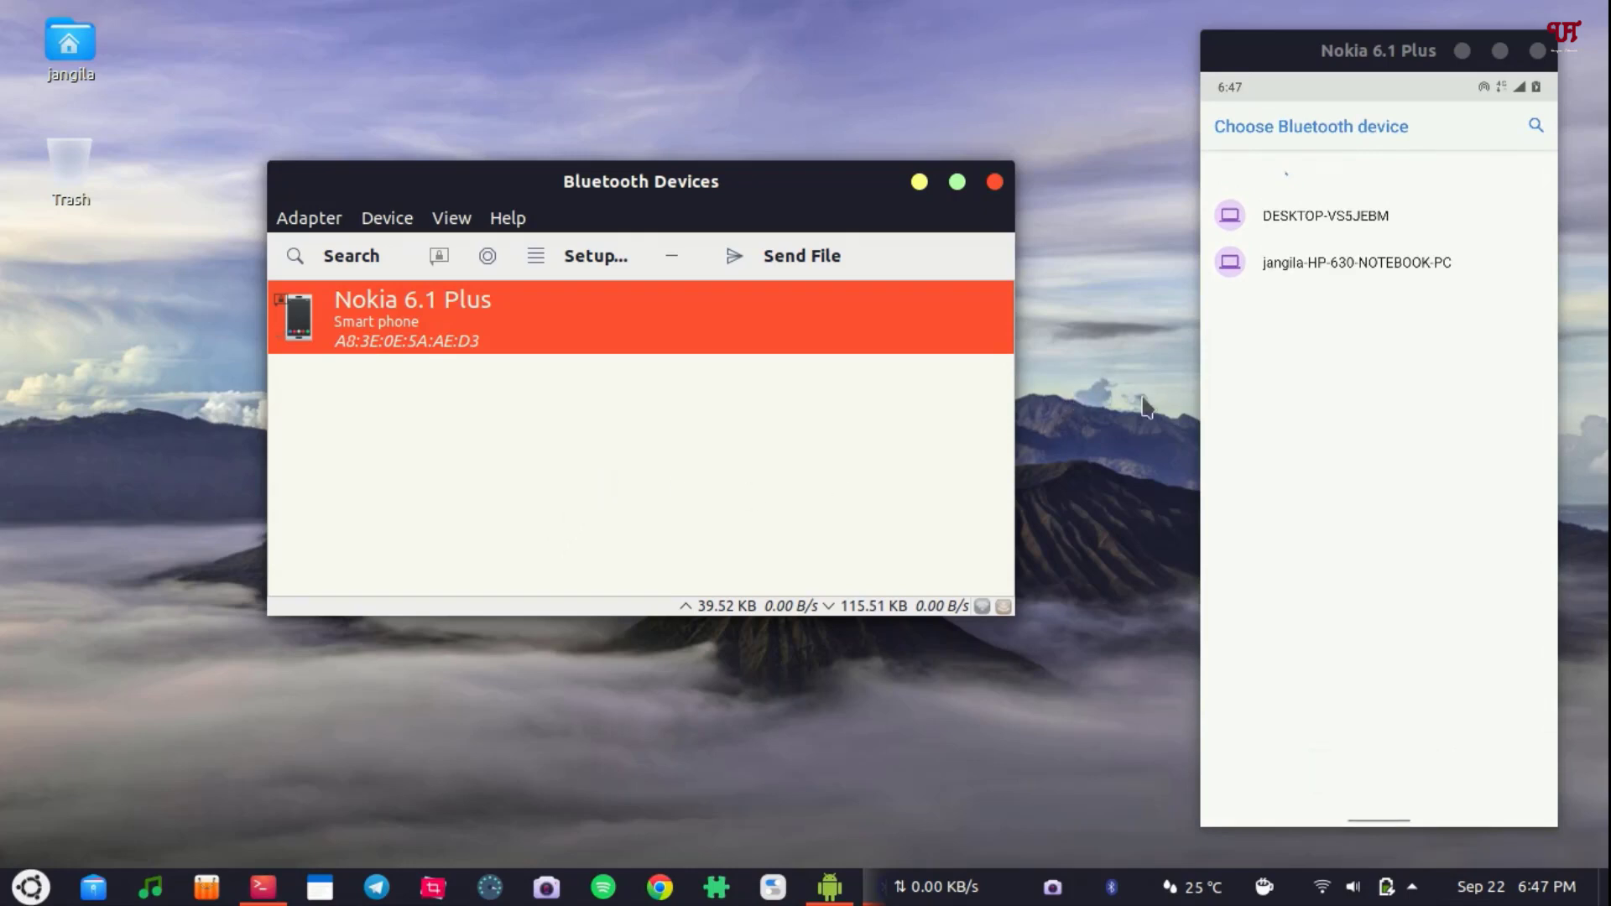
- Send the forest photo from the phone to this PC, accept and view it, then close the viewer
left_click(1344, 257)
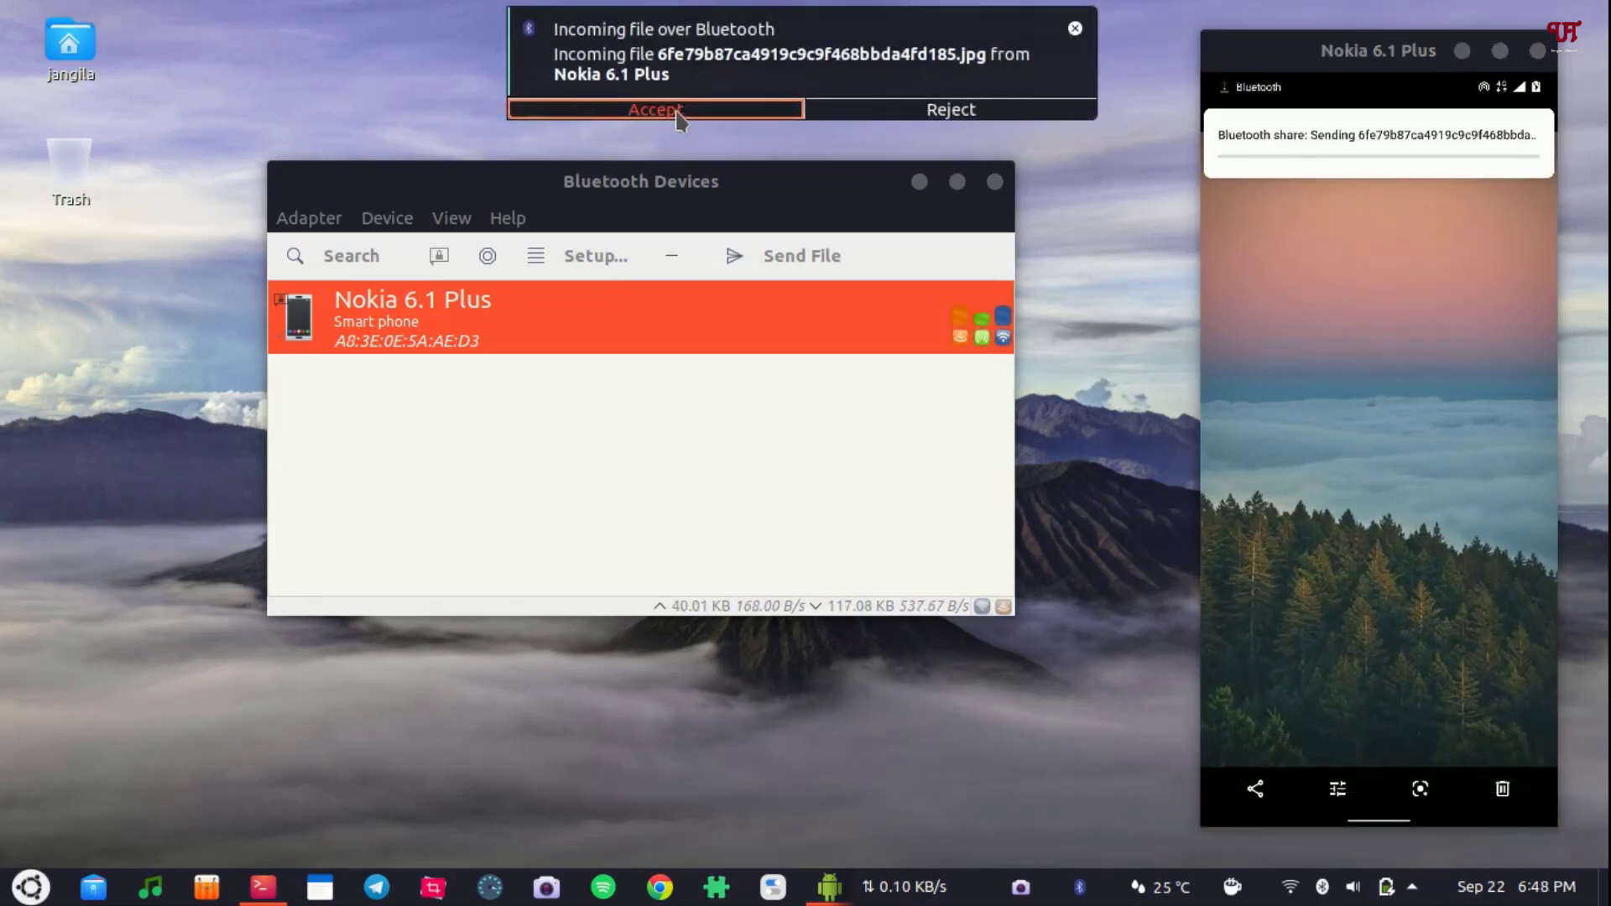
left_click(675, 113)
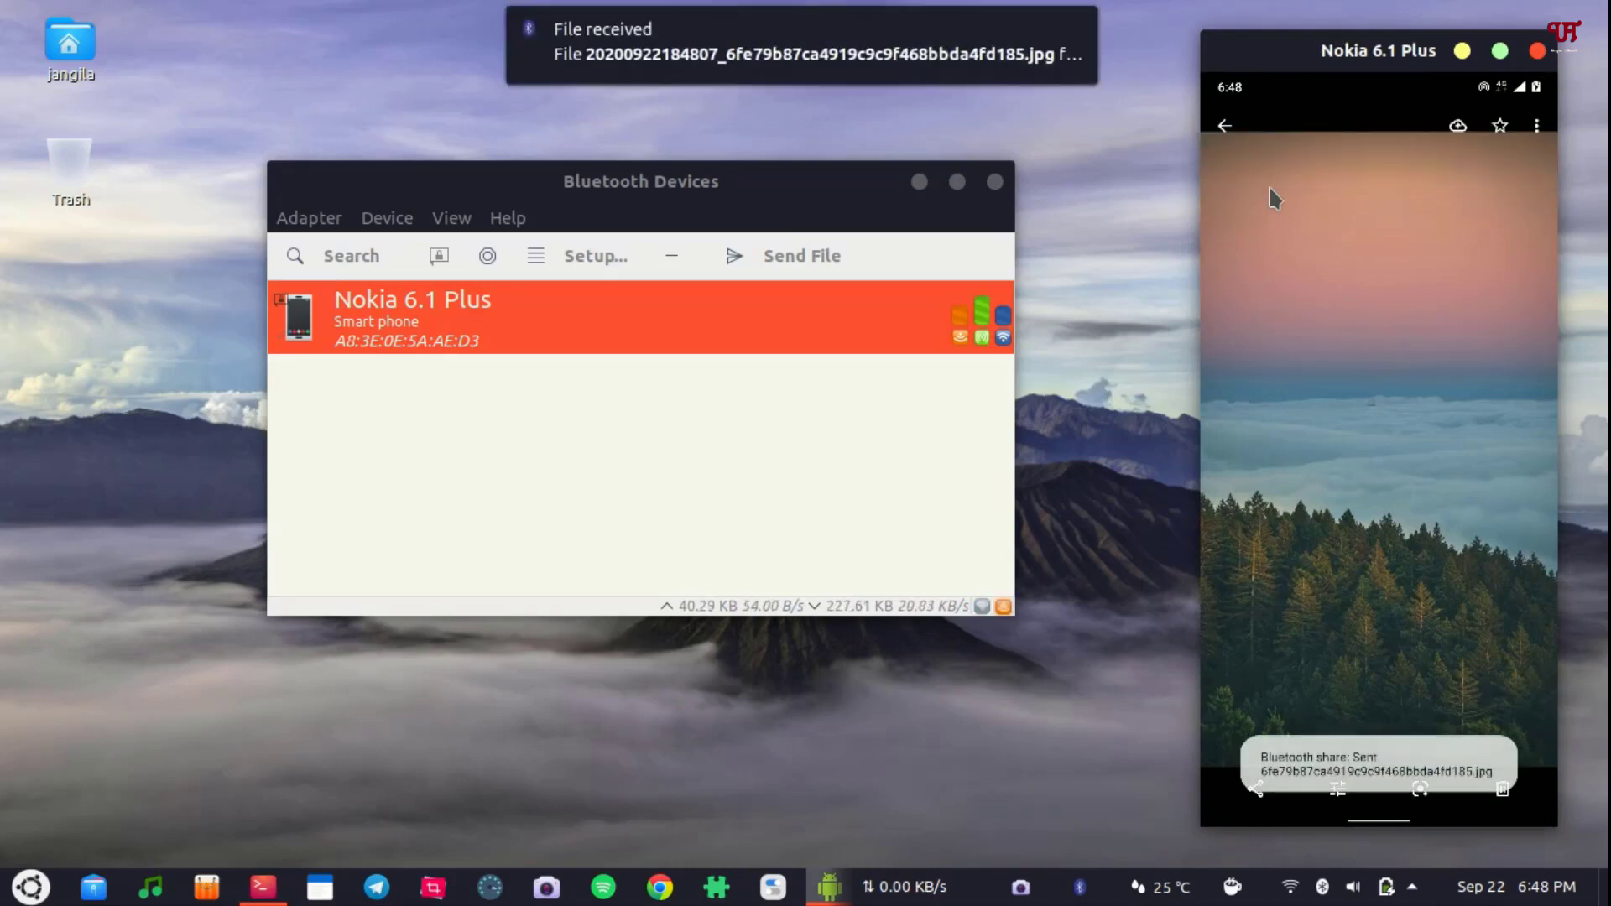
left_click(816, 105)
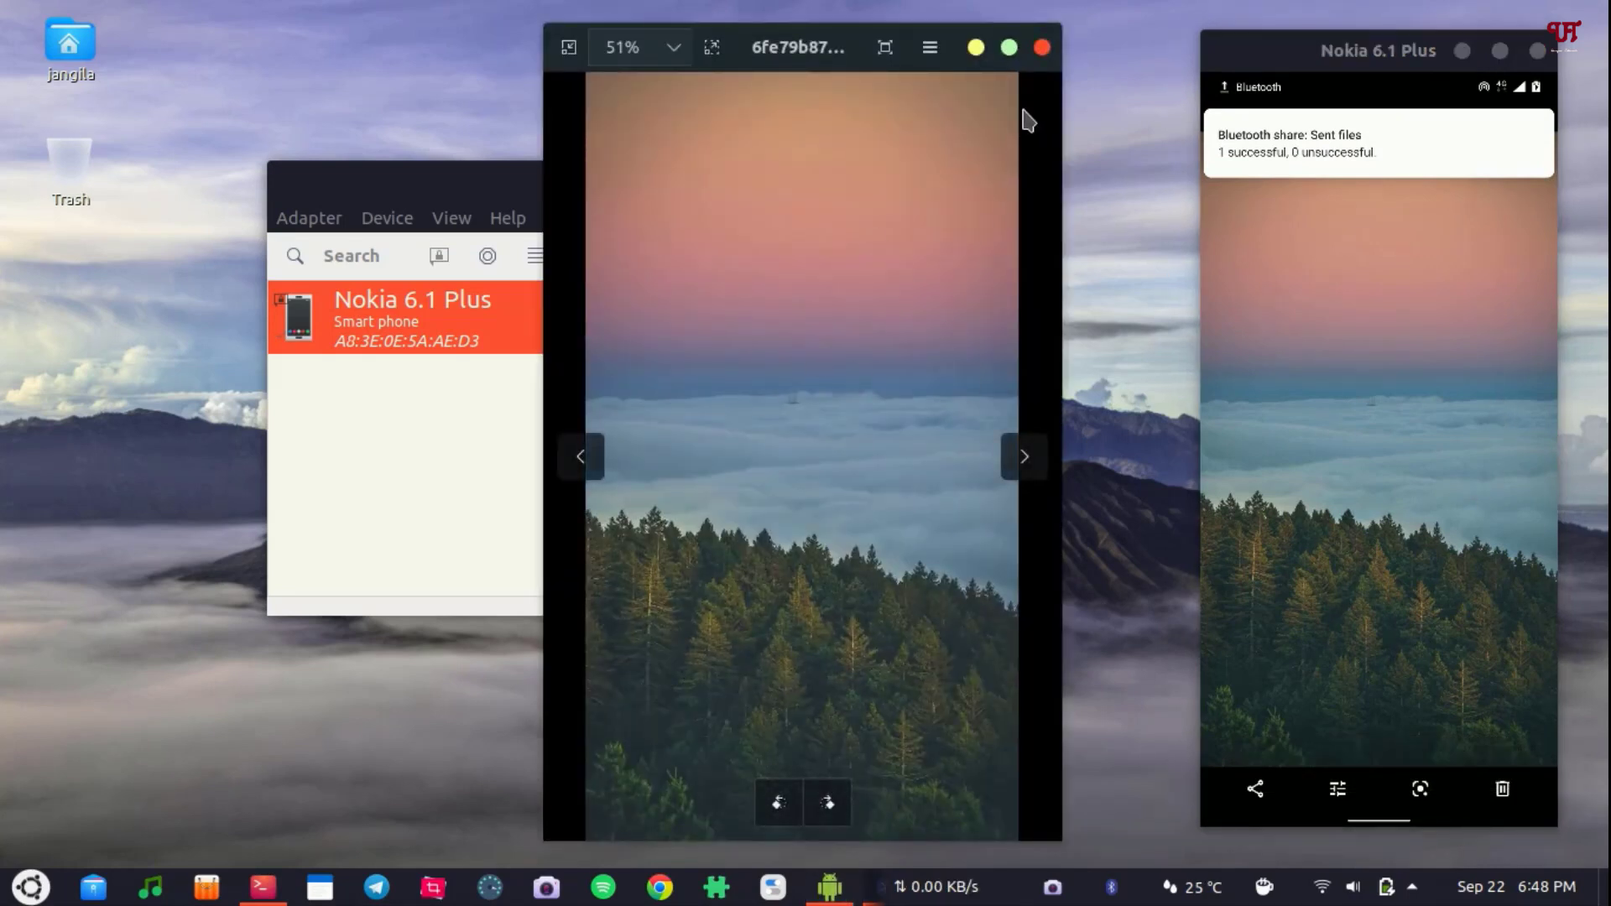
left_click(1043, 49)
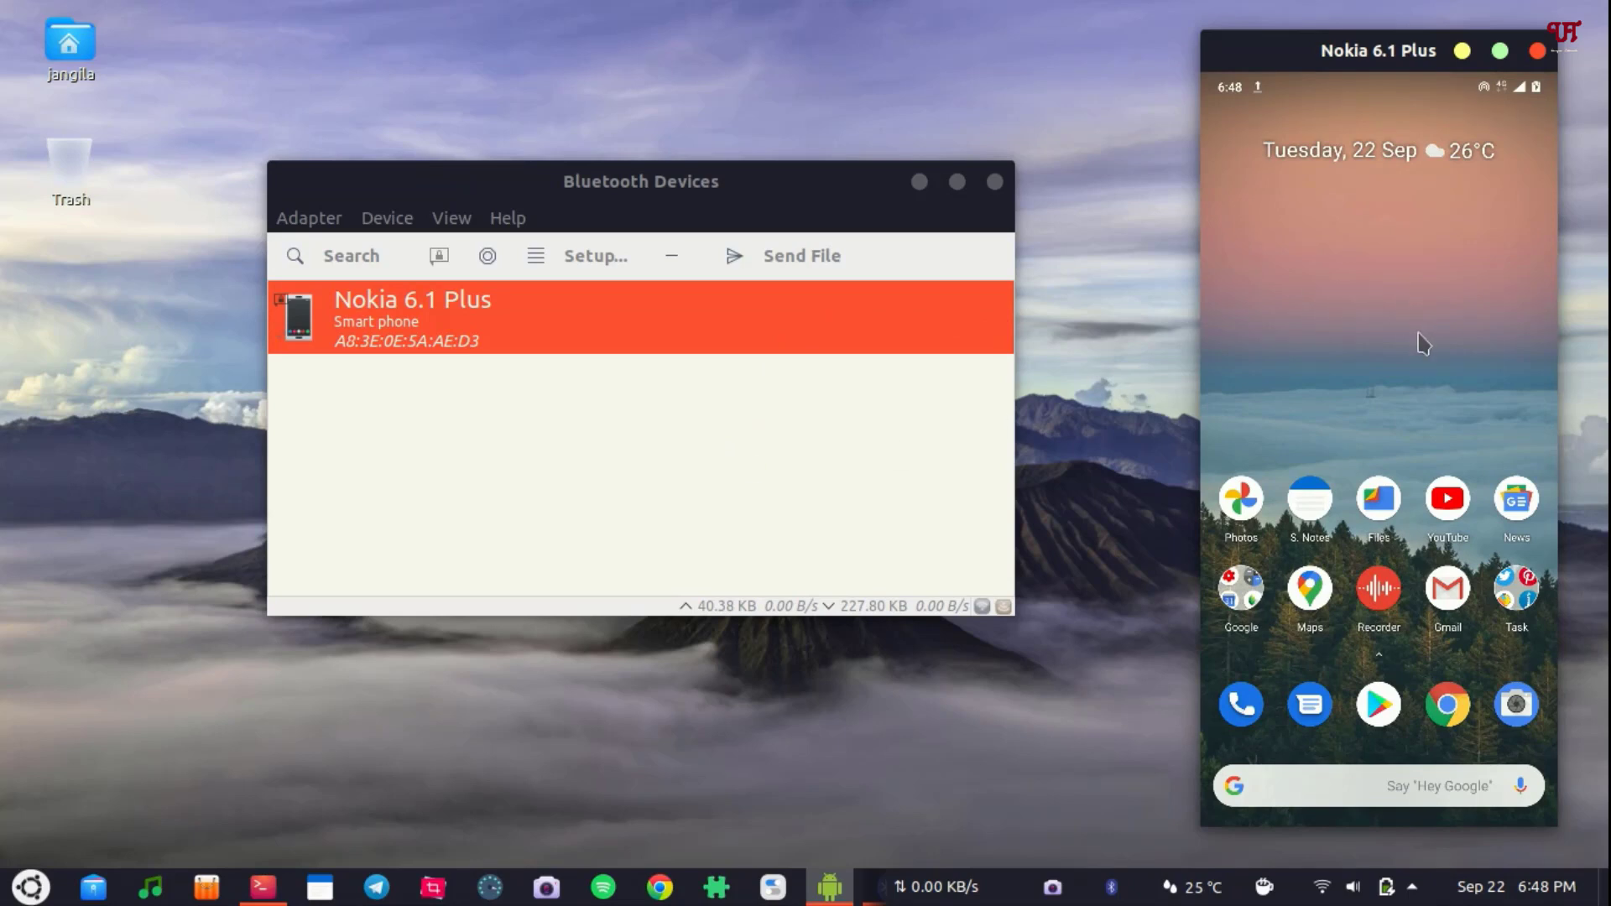
- Send love ubuntu.jpg from Pictures/Wallpapers to the Nokia 6.1 Plus
left_click(798, 265)
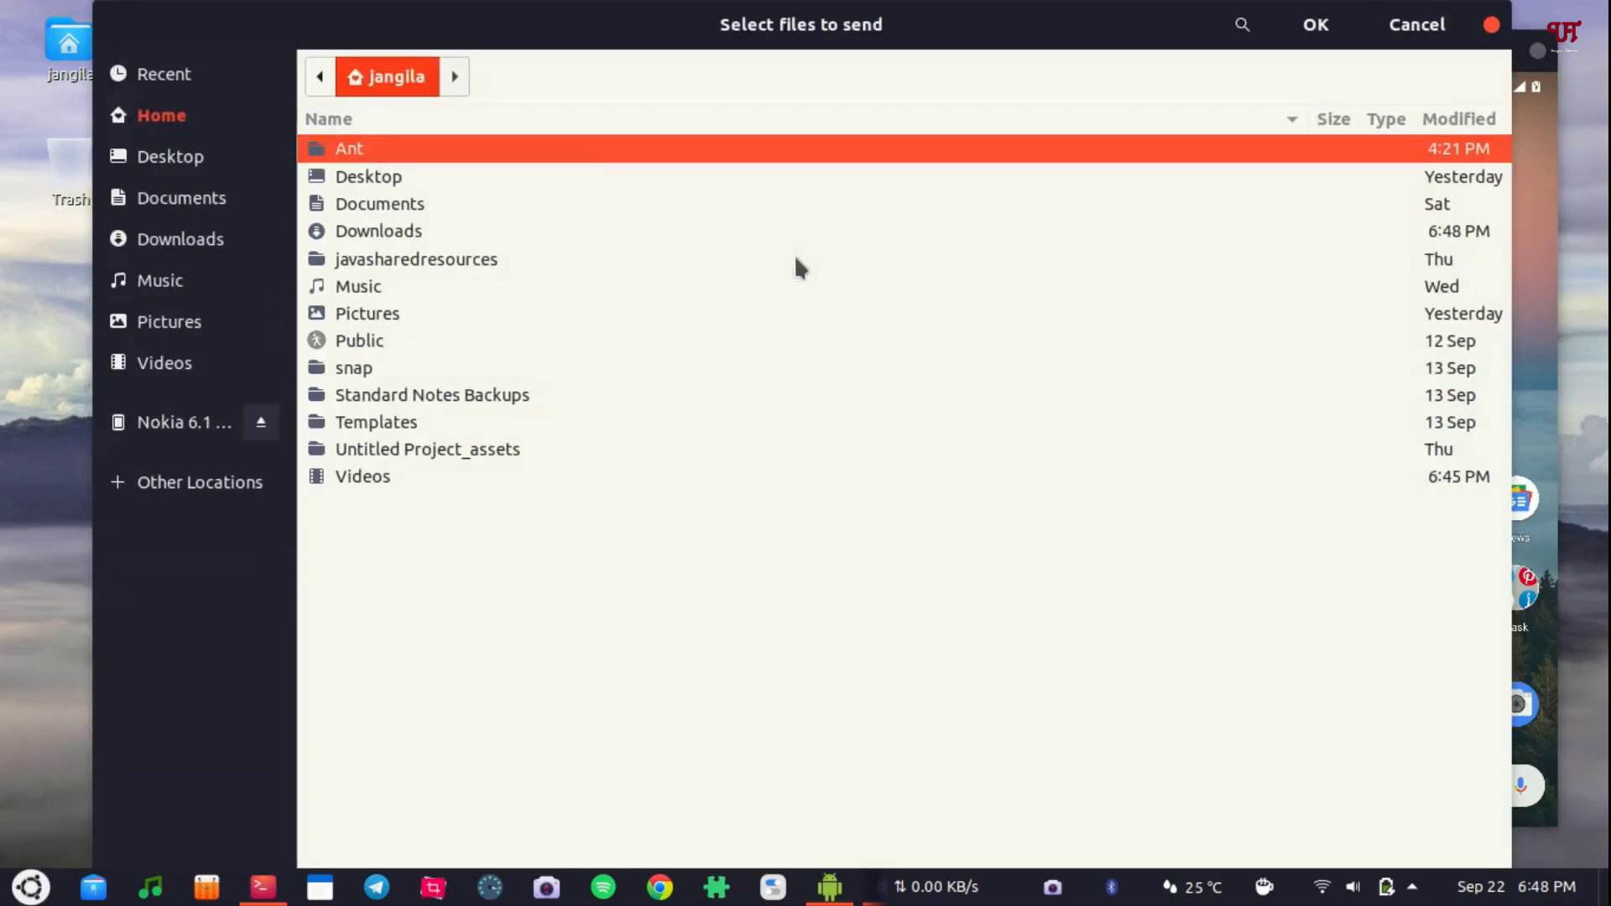
left_click(381, 318)
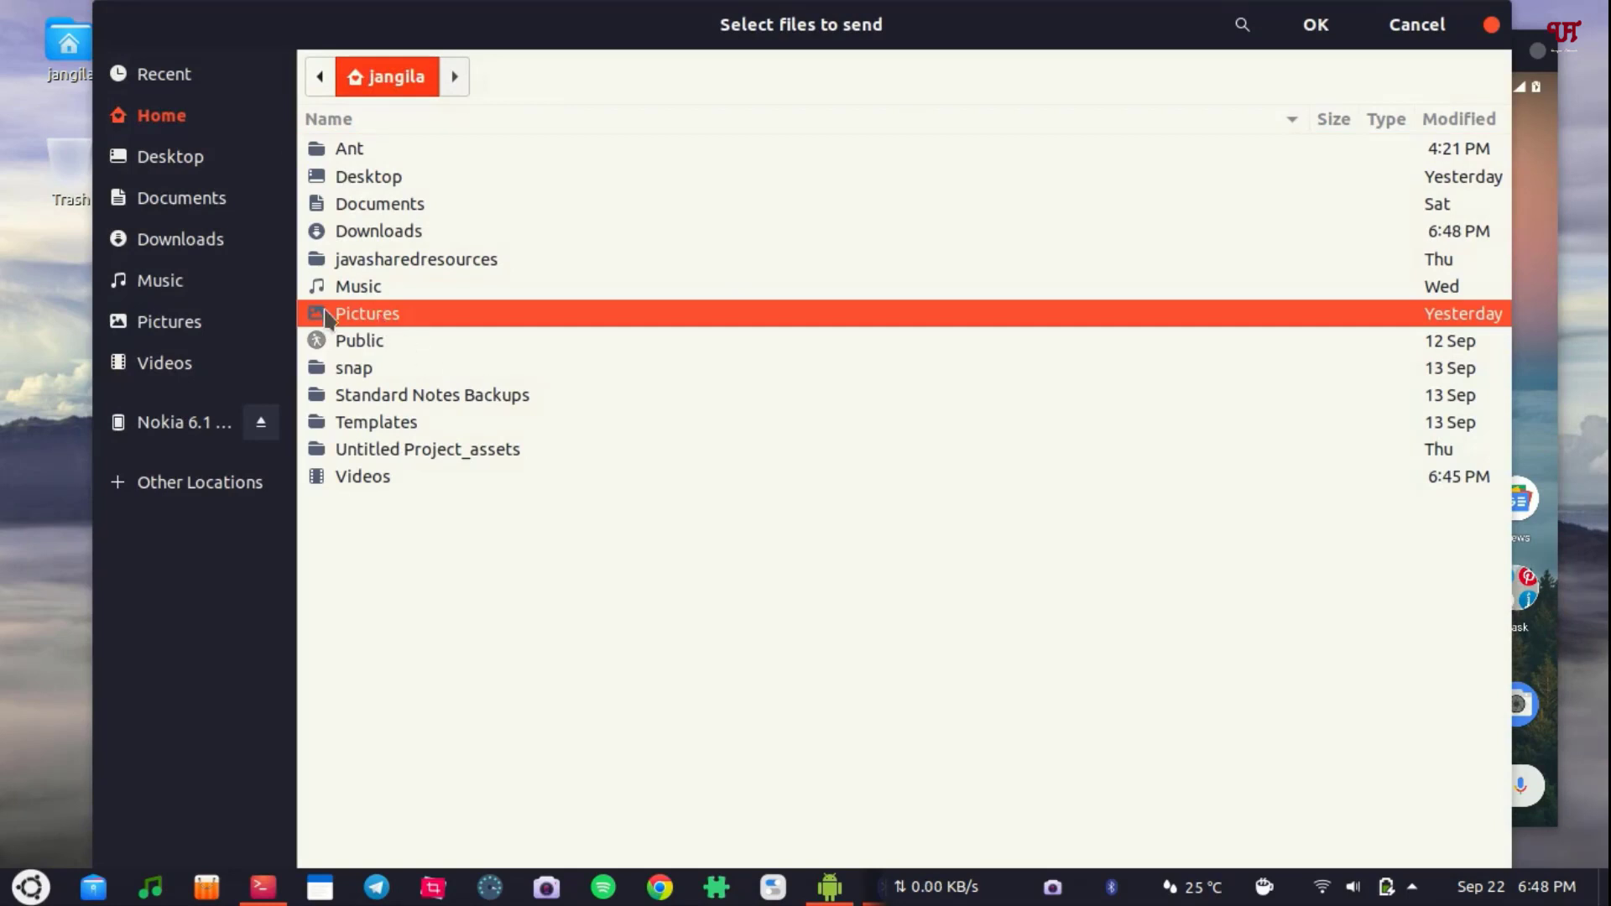
double_click(346, 318)
double_click(417, 176)
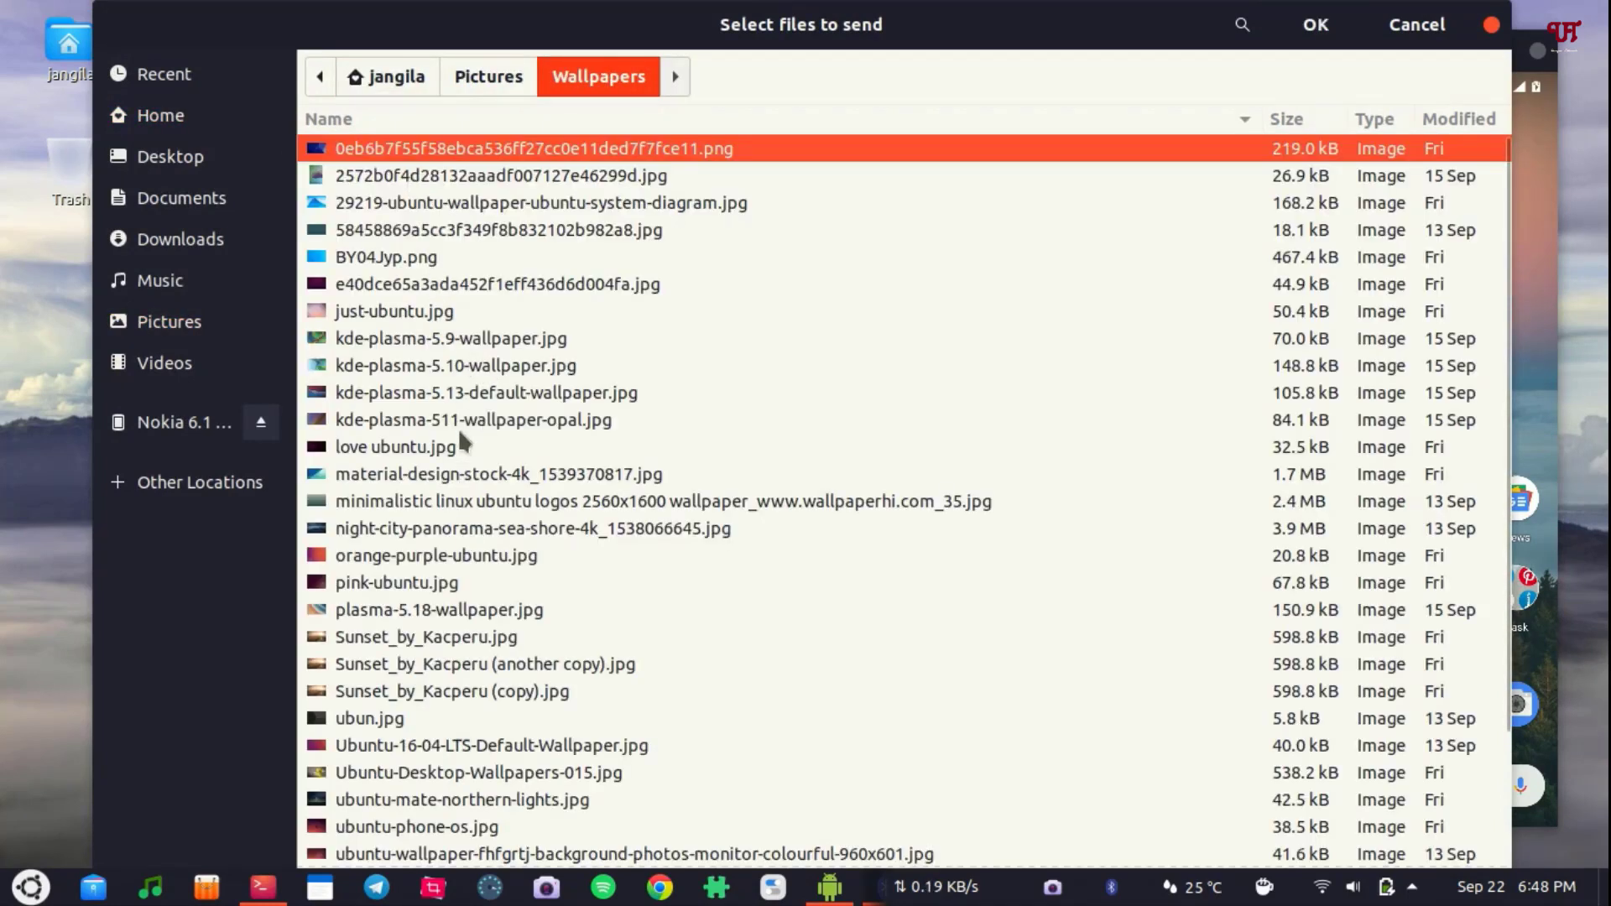
left_click(420, 456)
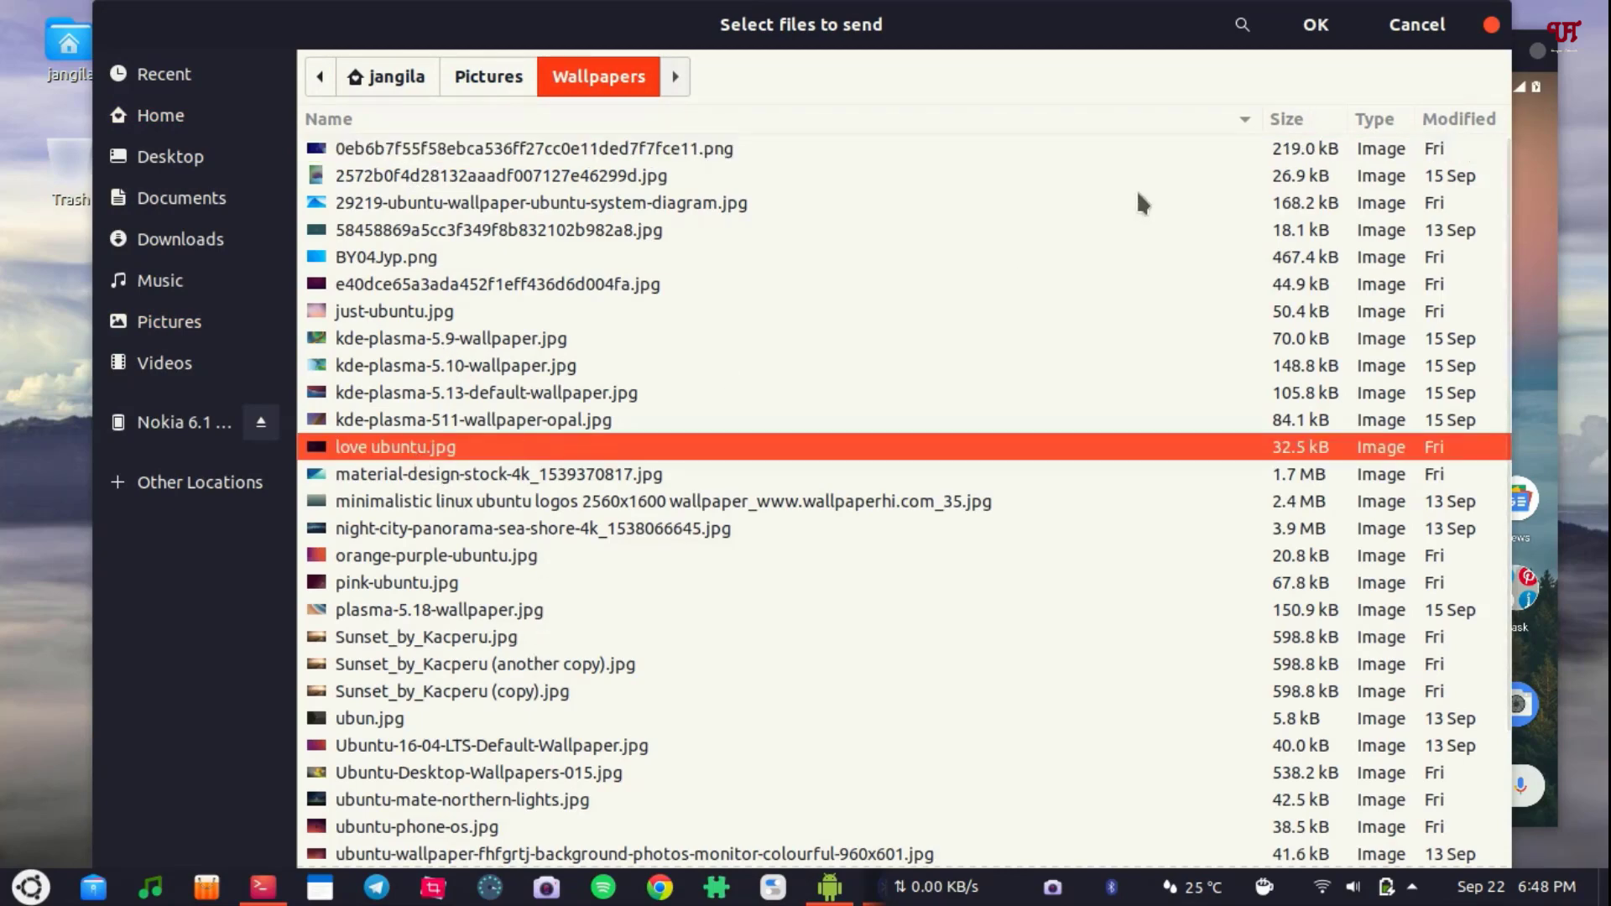
left_click(1316, 24)
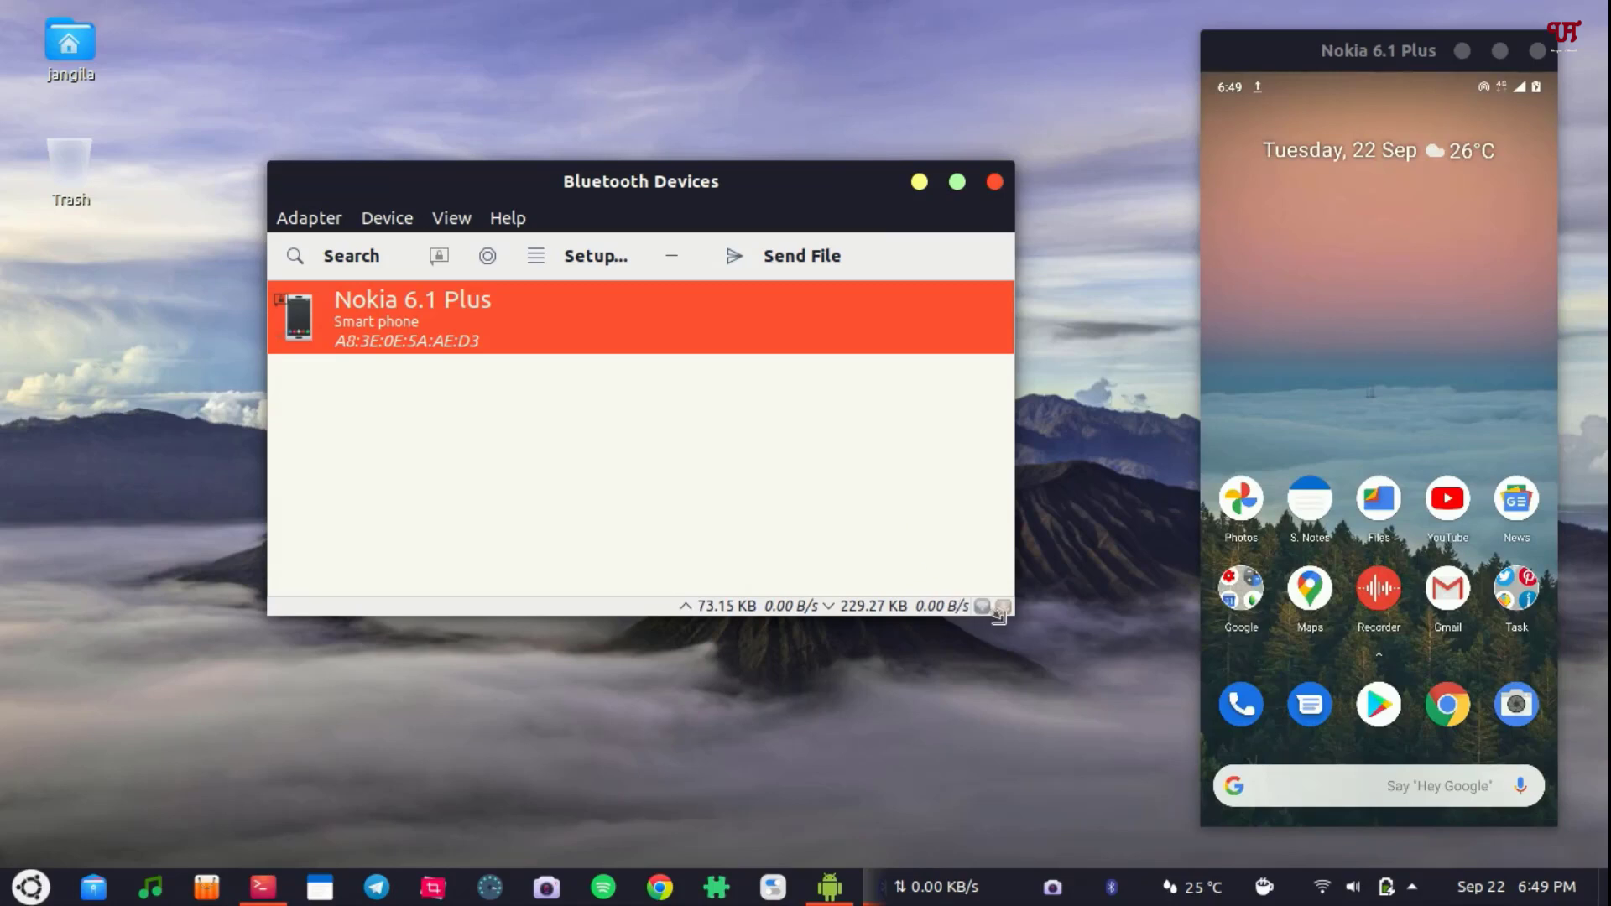
left_click(1422, 889)
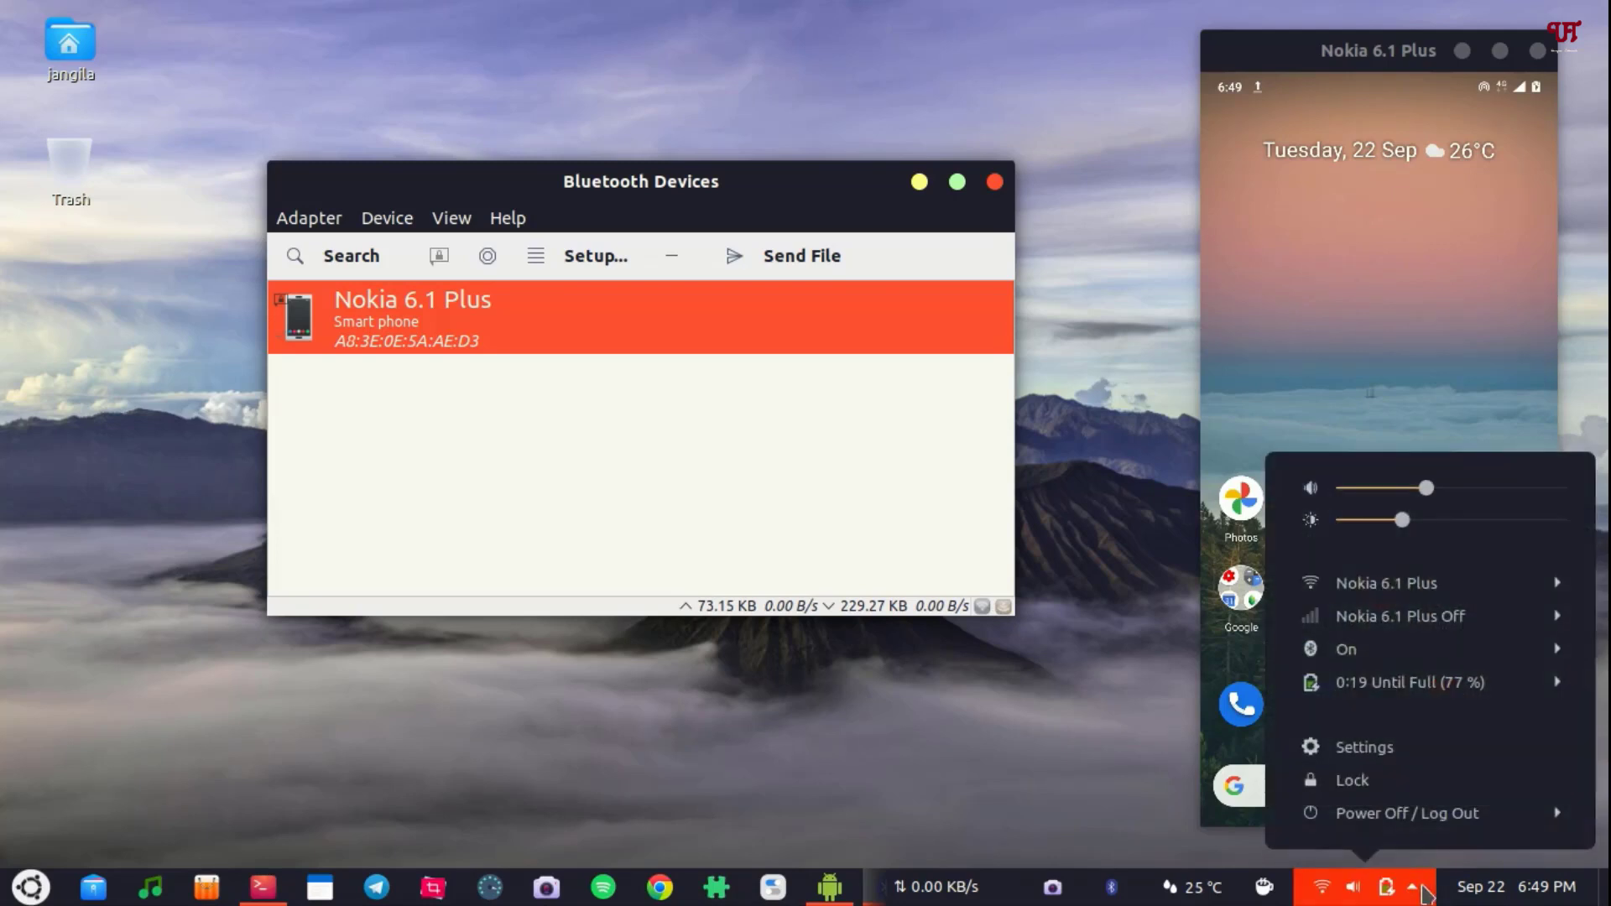
left_click(1387, 649)
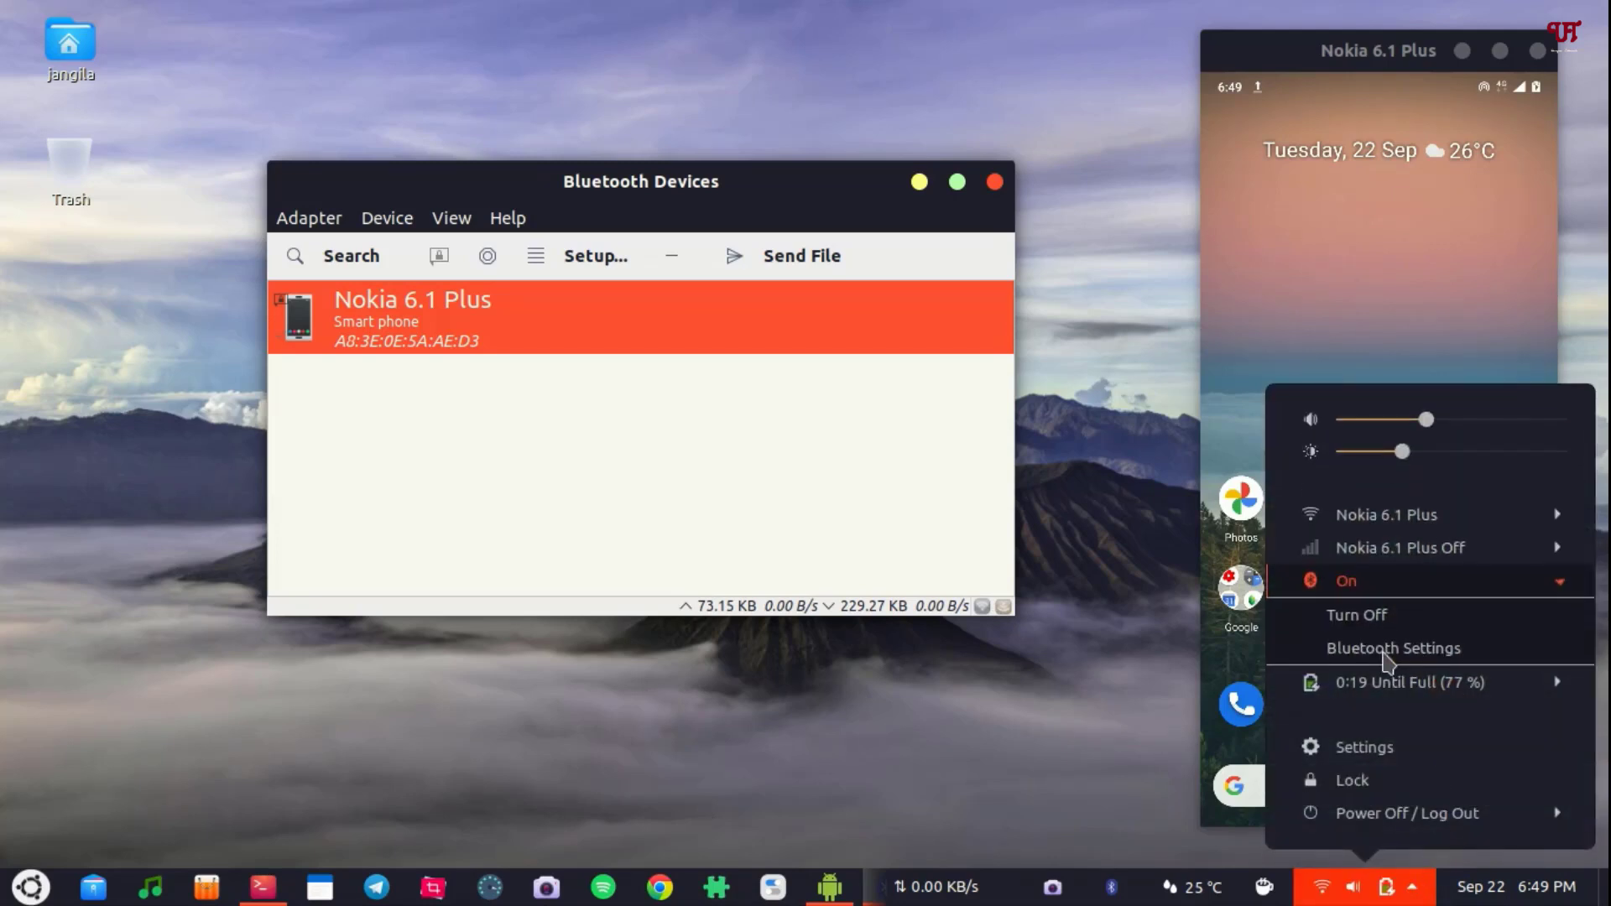
left_click(1108, 727)
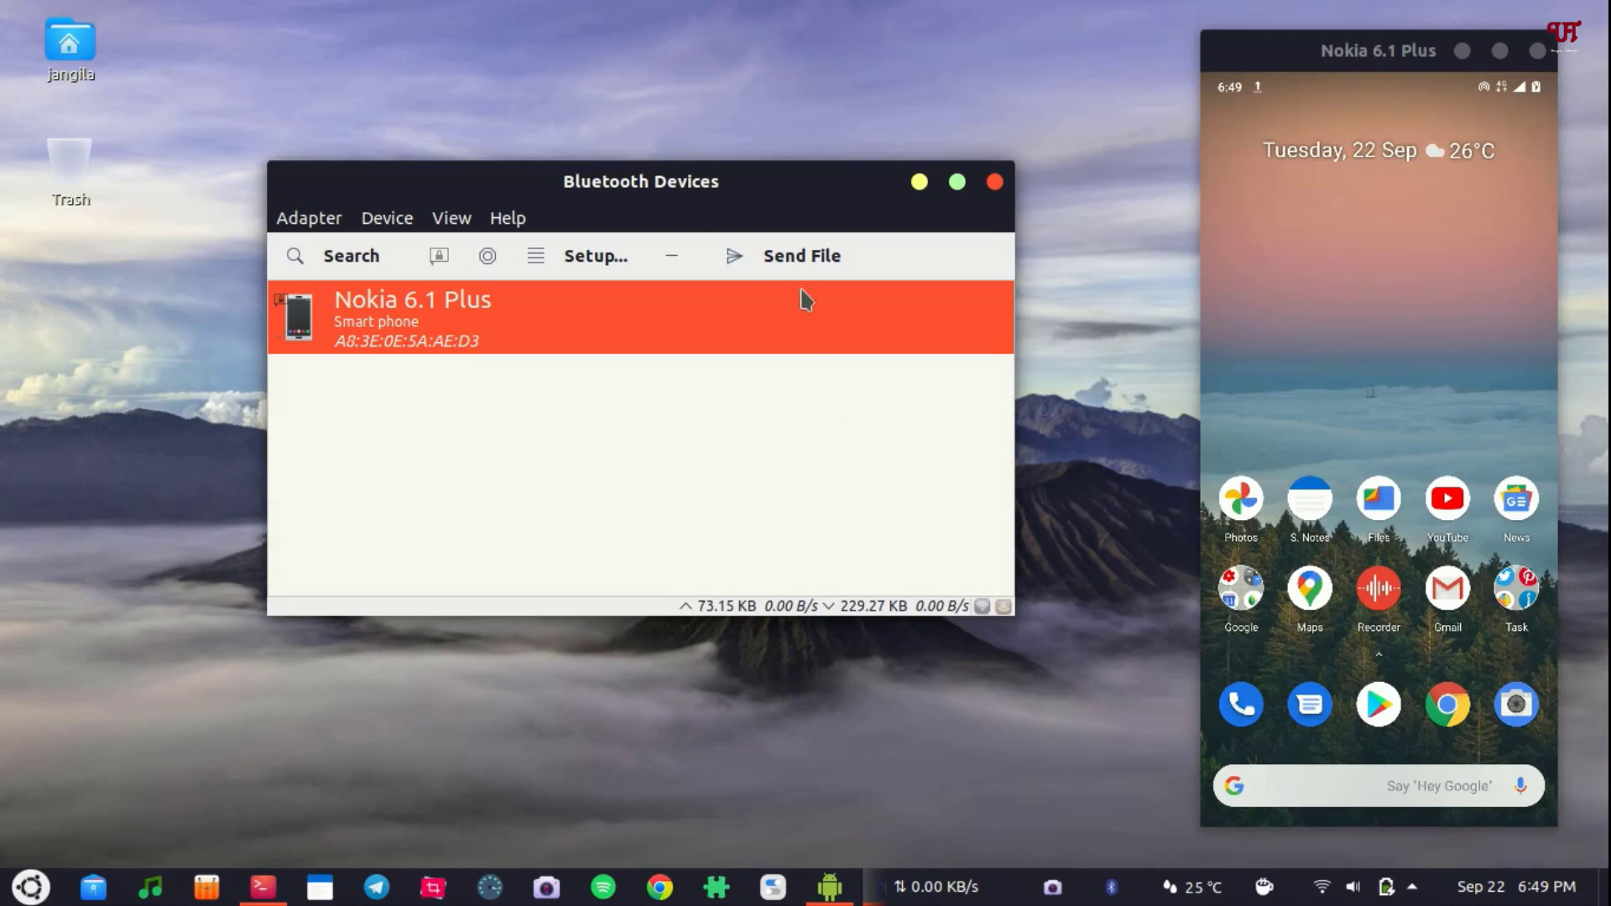
- Nudge the Blueman Bluetooth Devices window aside, then close it
left_click_drag(772, 186, 758, 177)
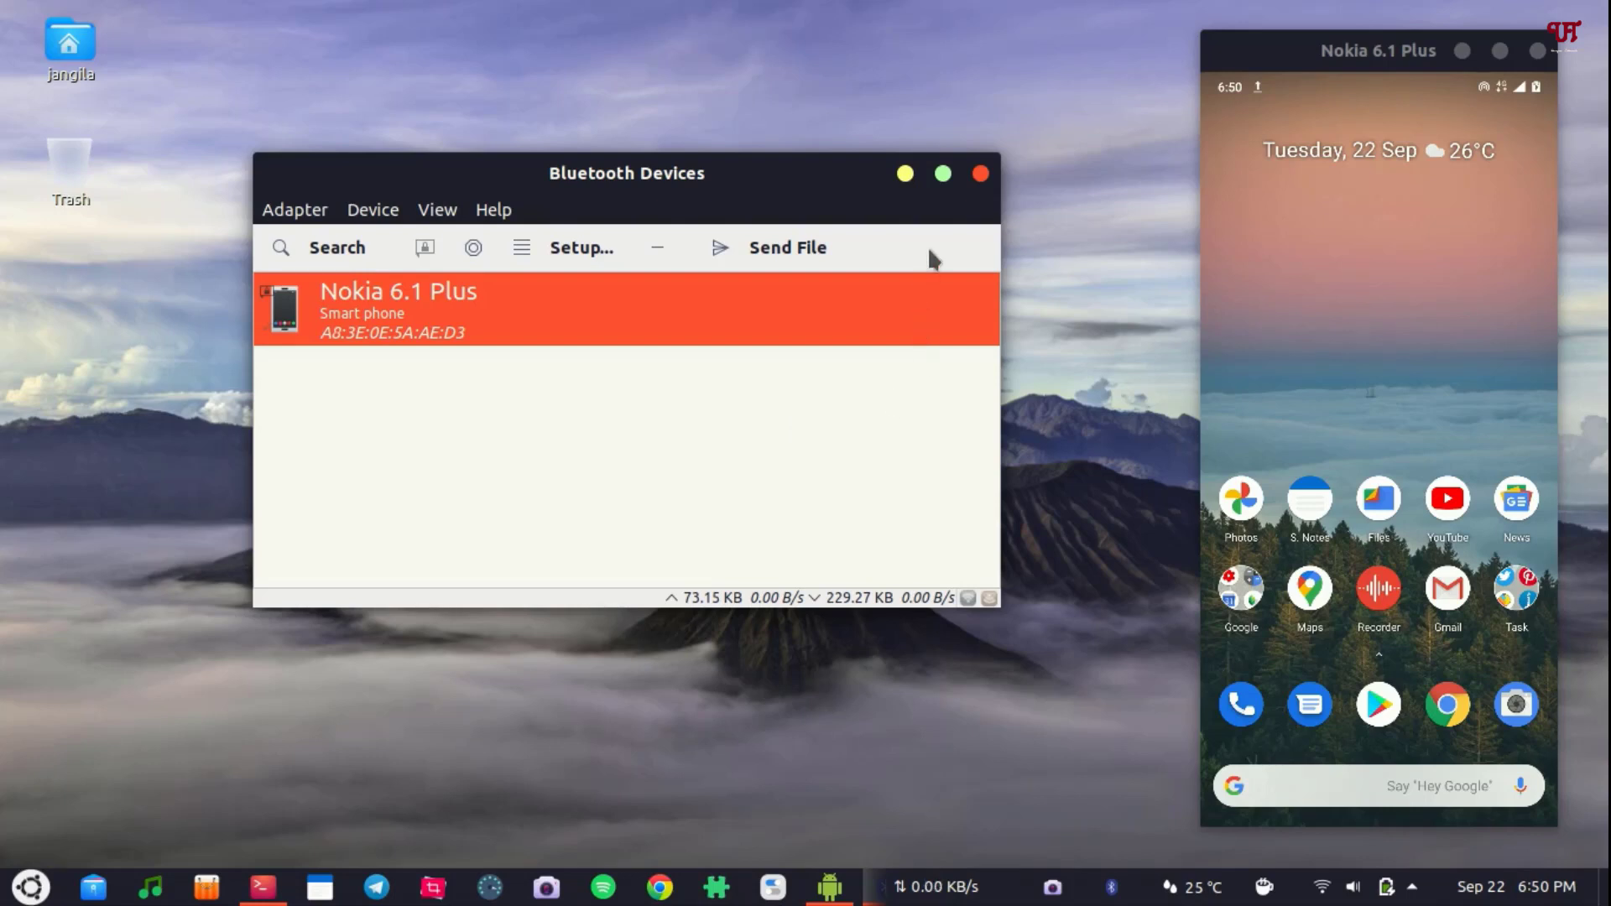
left_click(980, 174)
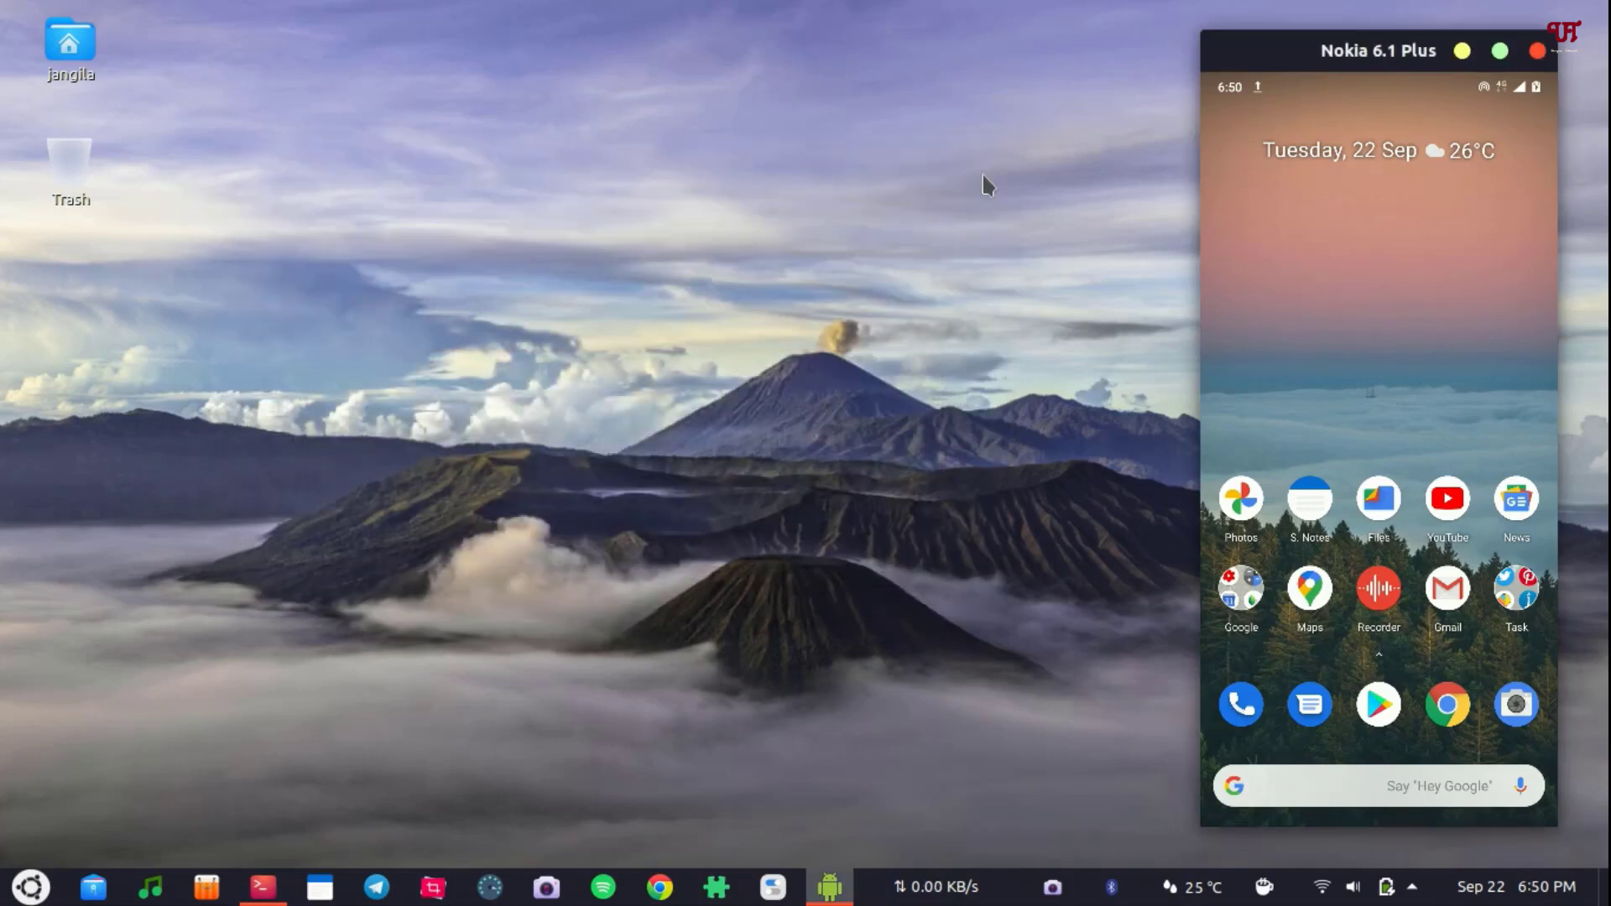